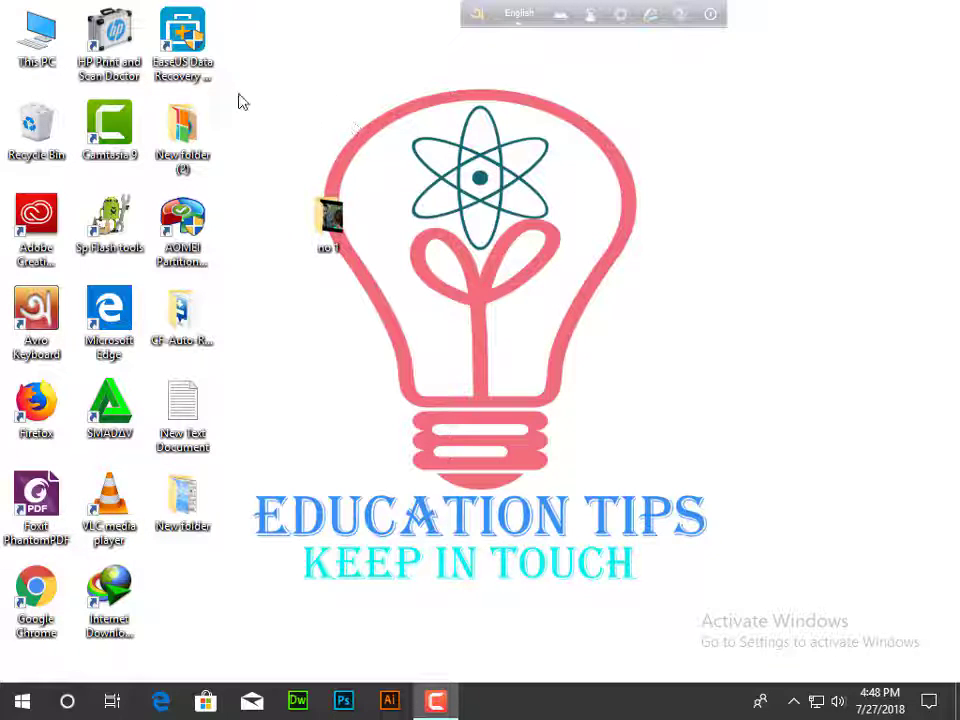
Step: Launch VLC media player from its desktop shortcut
right_click(408, 200)
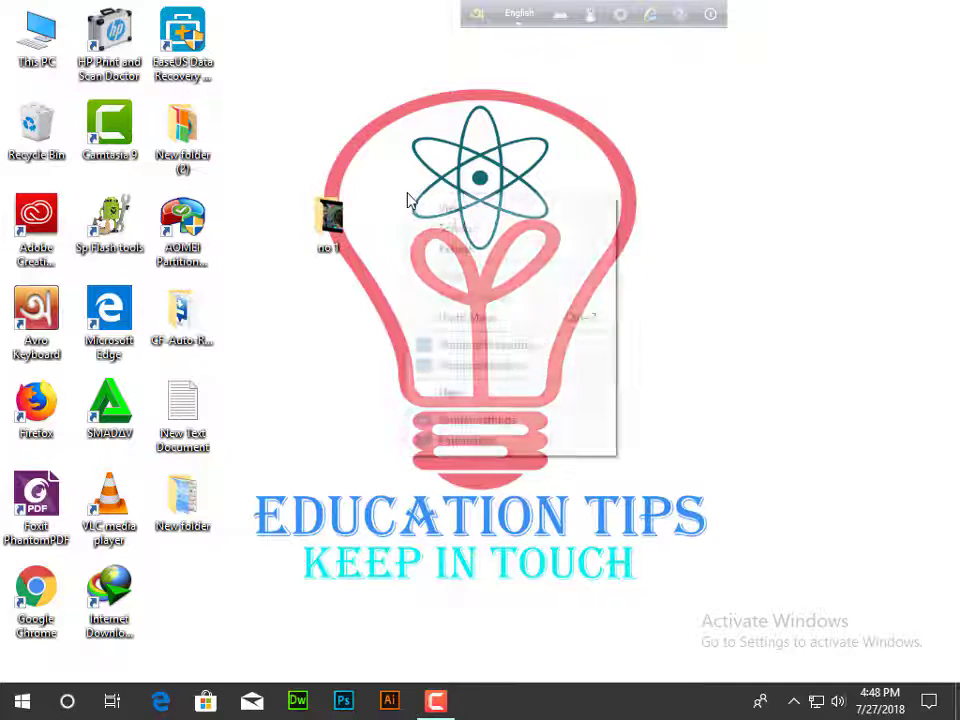
click(310, 522)
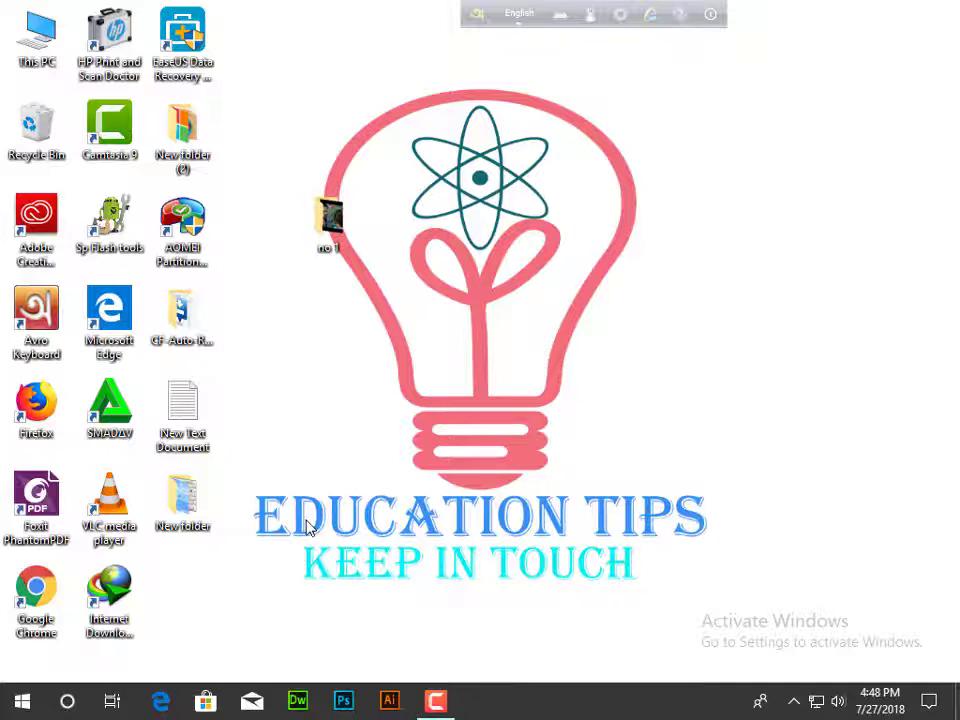
click(112, 505)
right_click(112, 505)
click(160, 66)
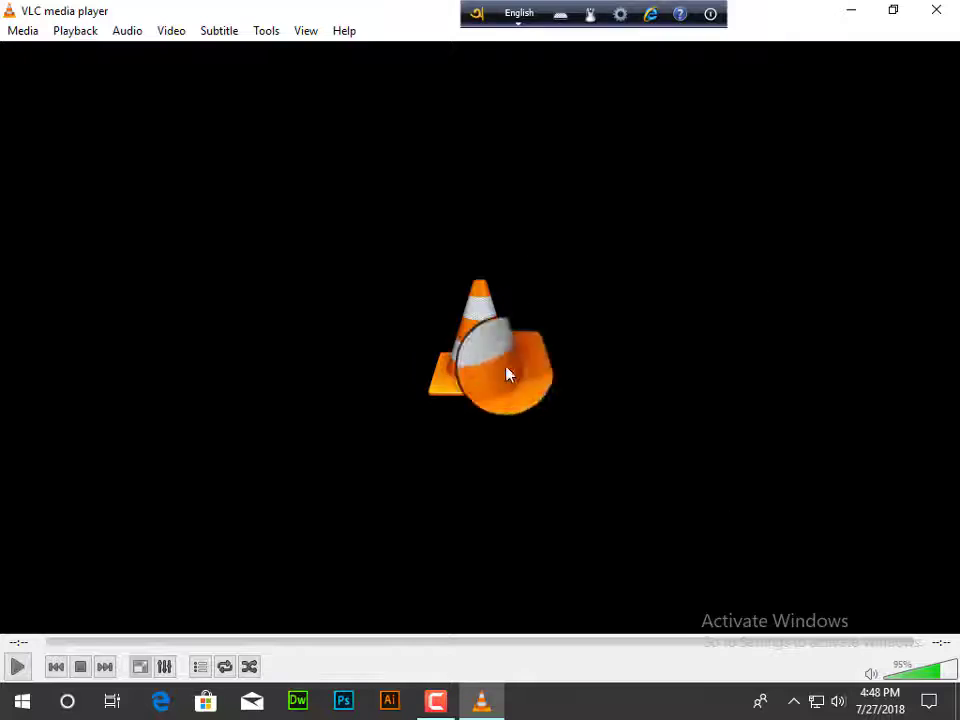
click(15, 32)
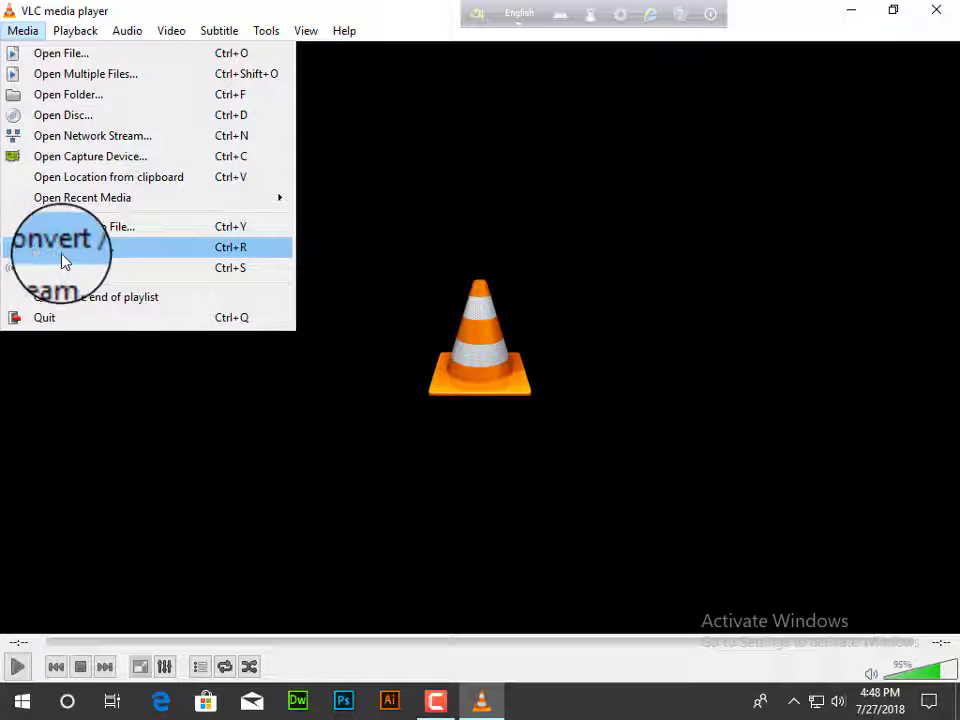
click(118, 437)
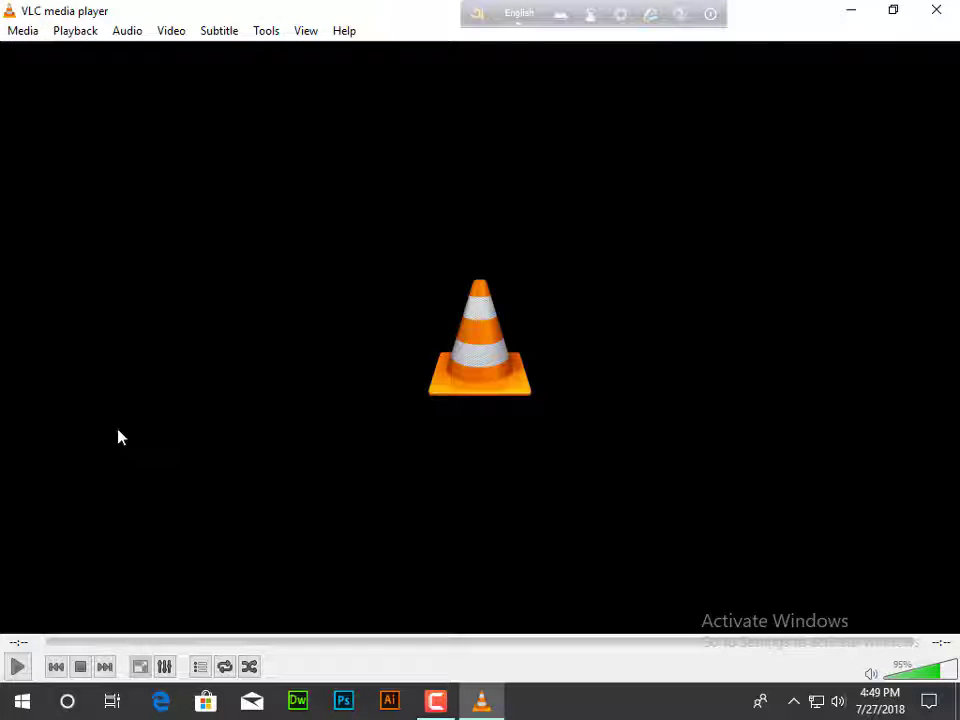
click(21, 37)
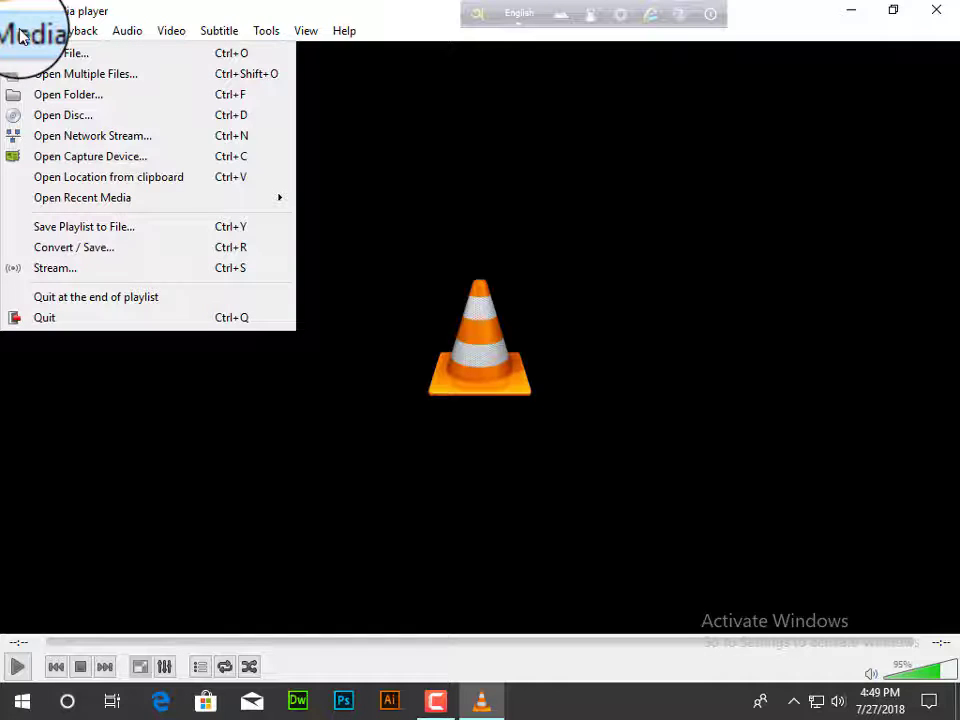
click(783, 29)
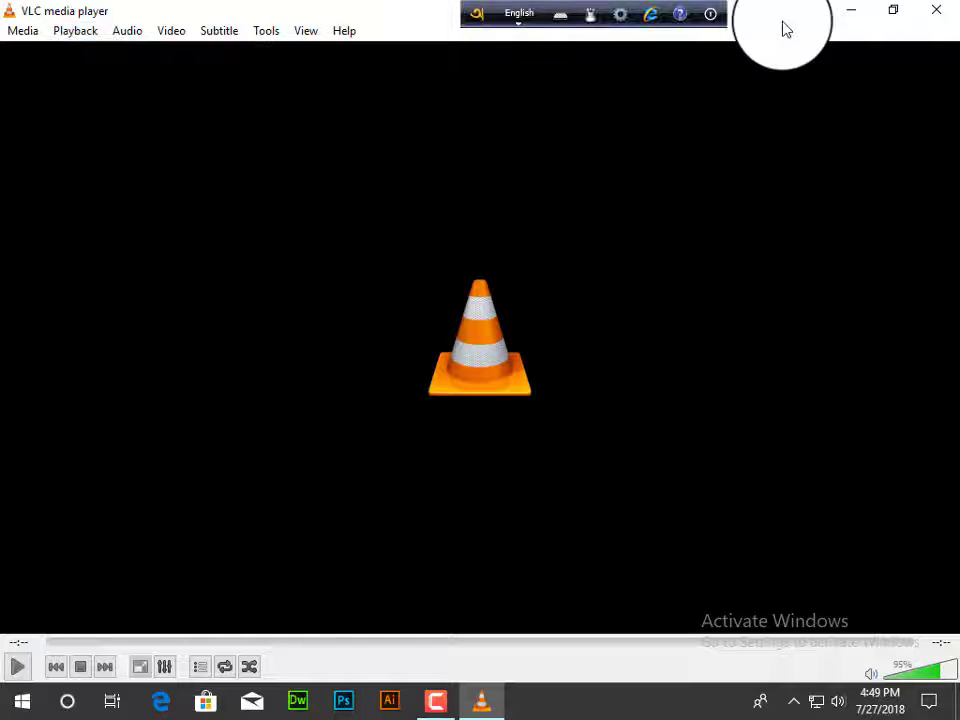
key(ctrl+shift+o)
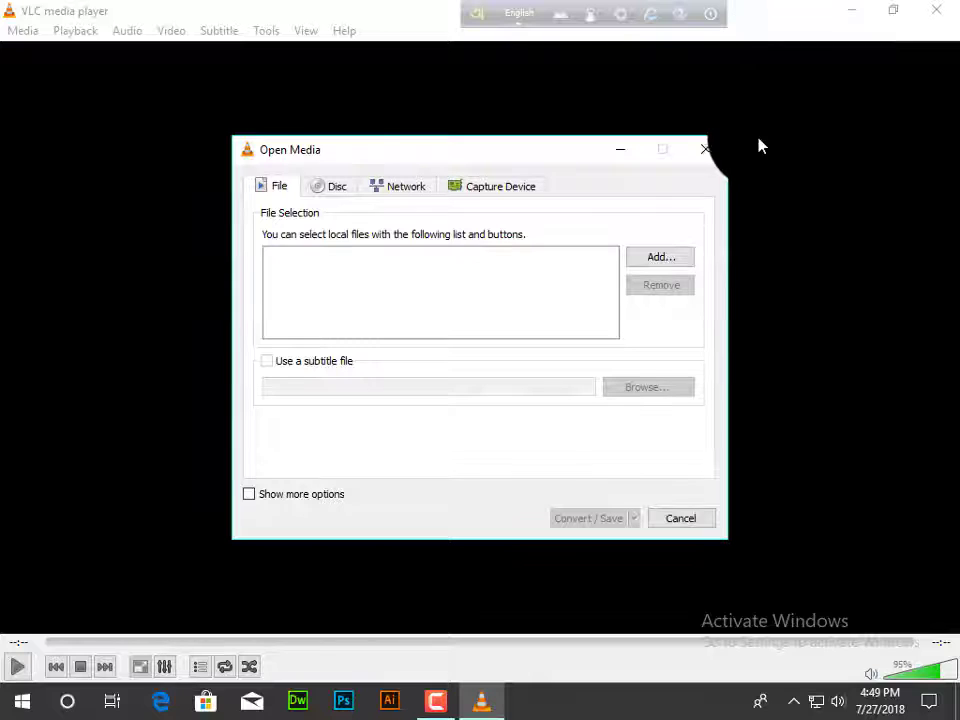
click(705, 149)
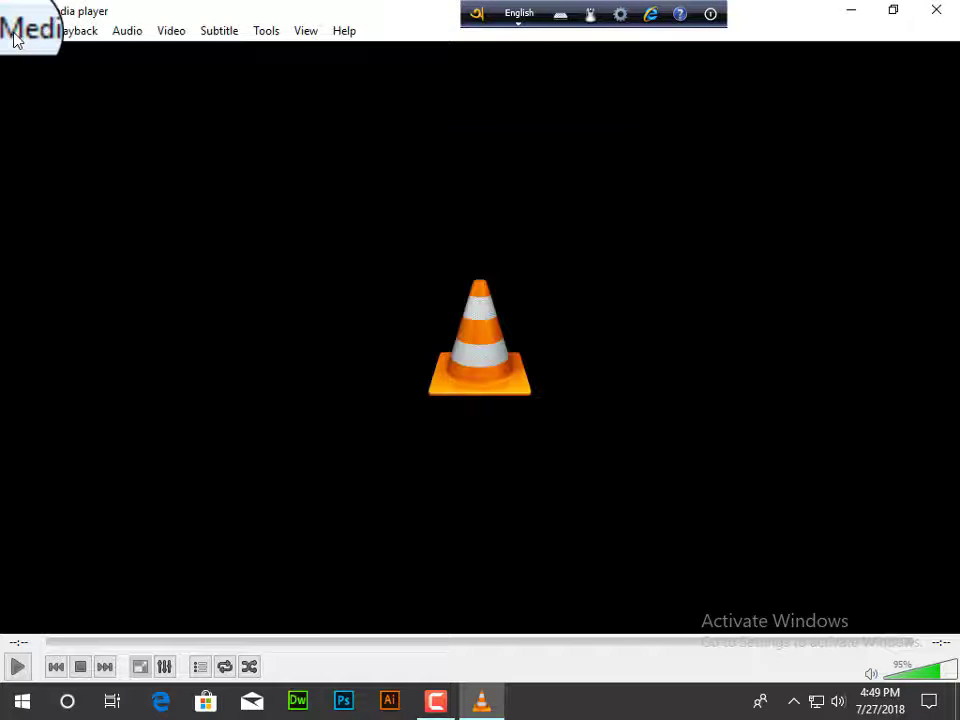
click(14, 31)
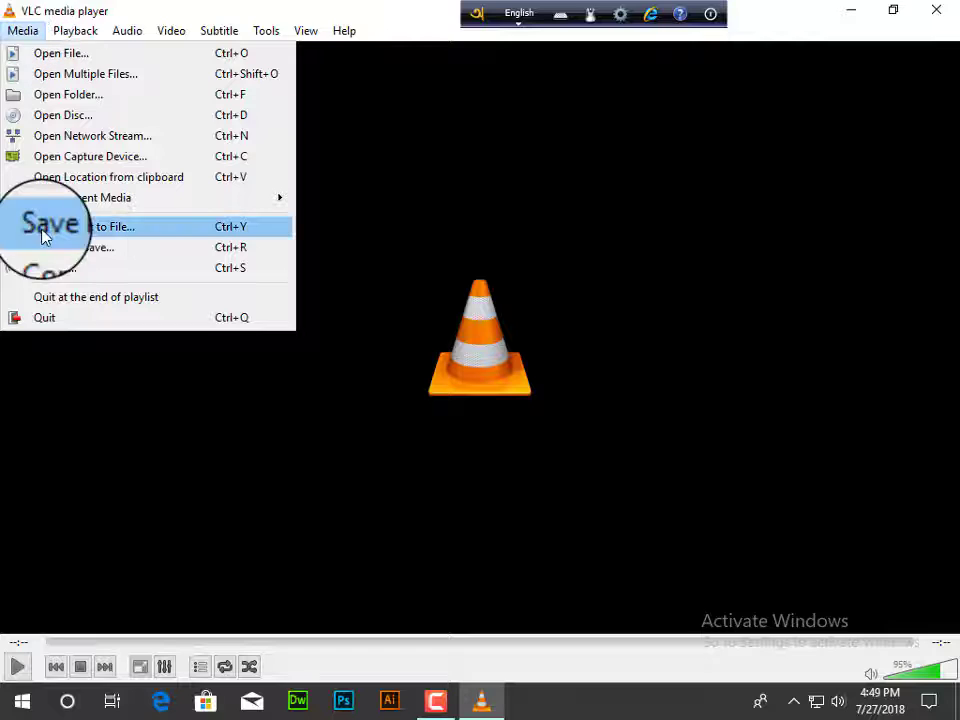
click(393, 8)
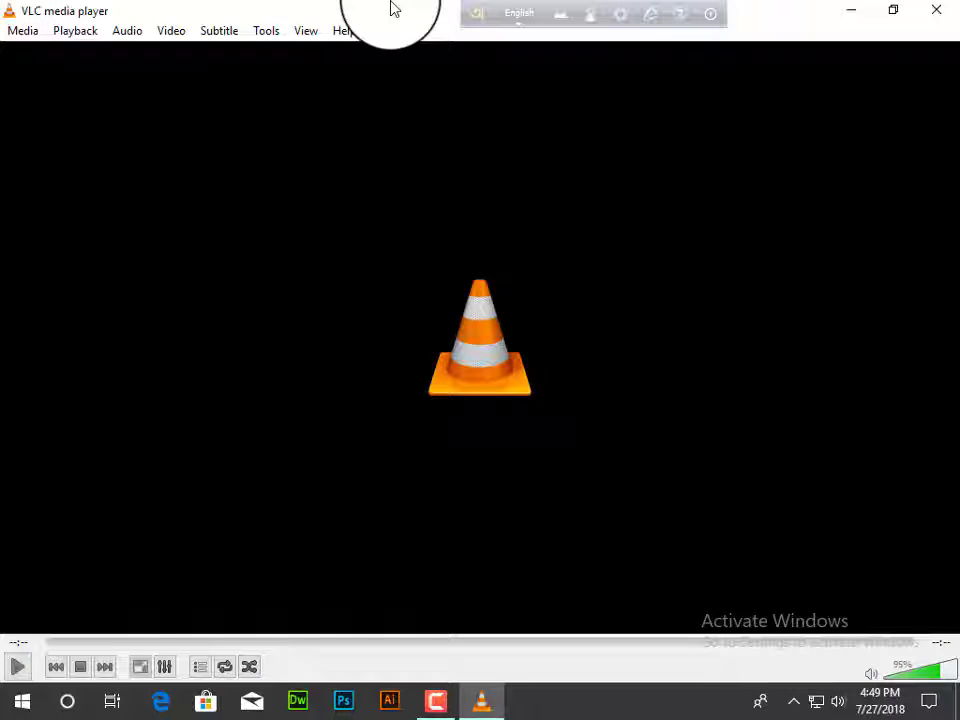
key(ctrl+o)
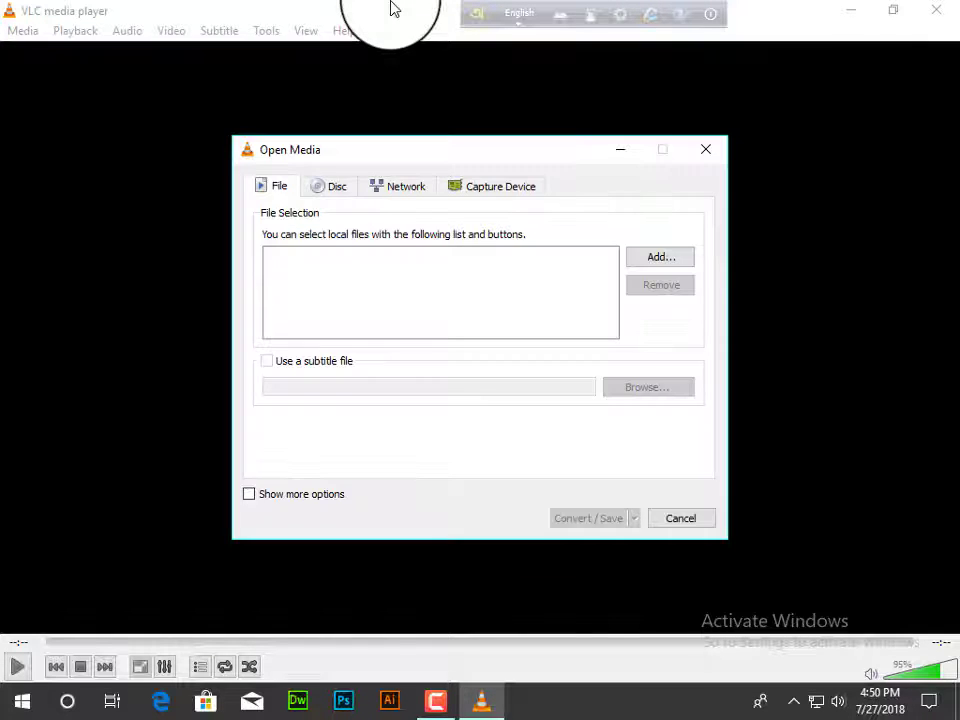
click(714, 152)
Step: Start a Convert / Save operation and choose the adori kahani video from the Desktop's no 1 folder as its source
click(24, 32)
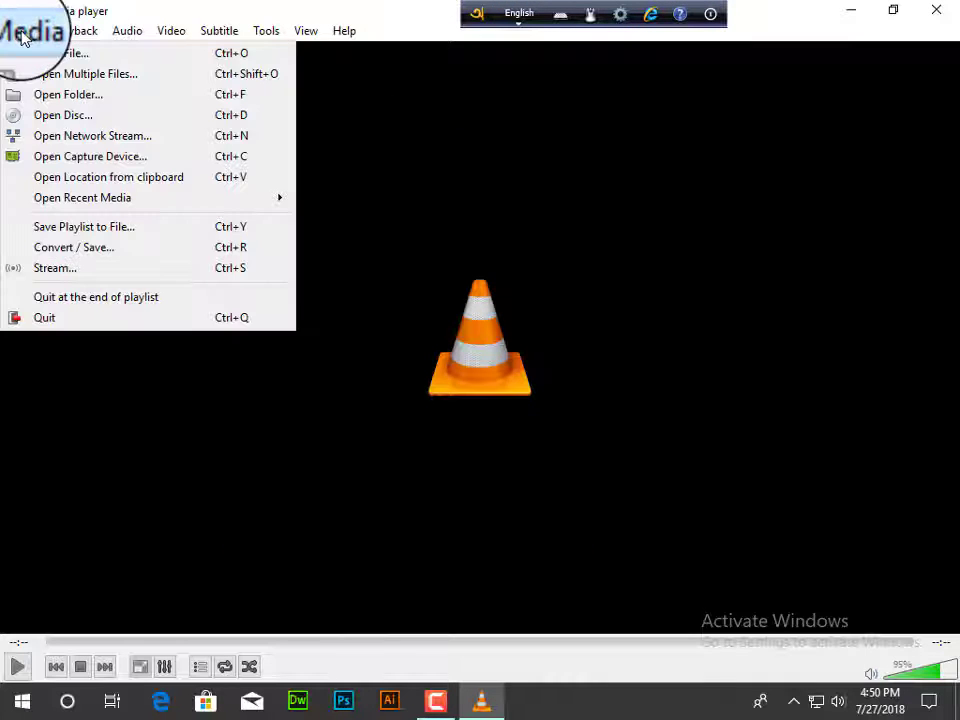
click(60, 259)
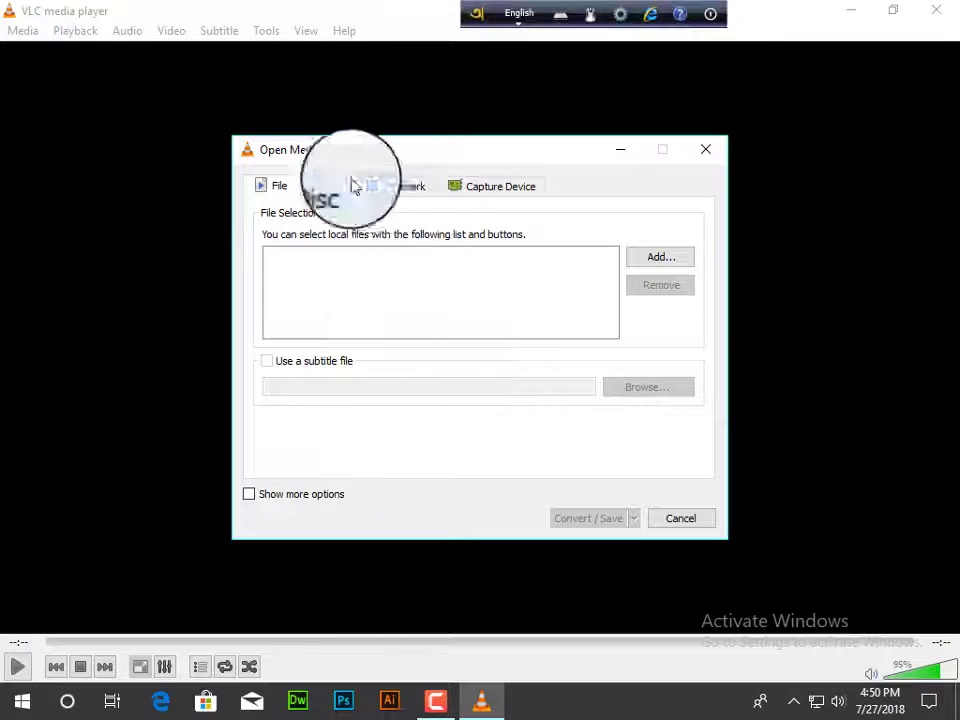
click(665, 262)
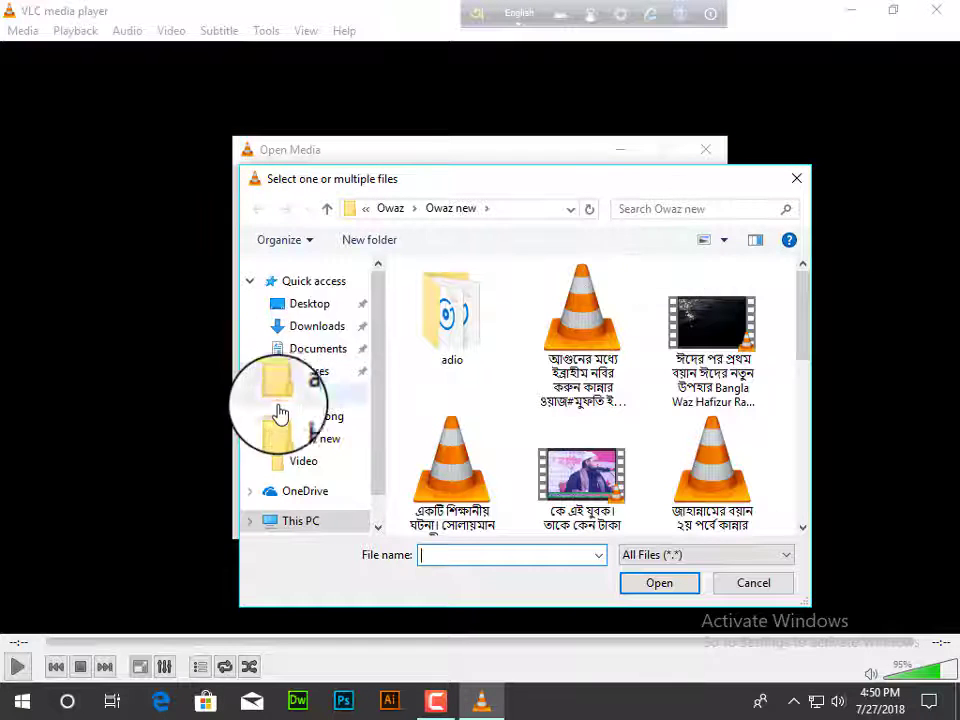
scroll(310, 360, down, 1)
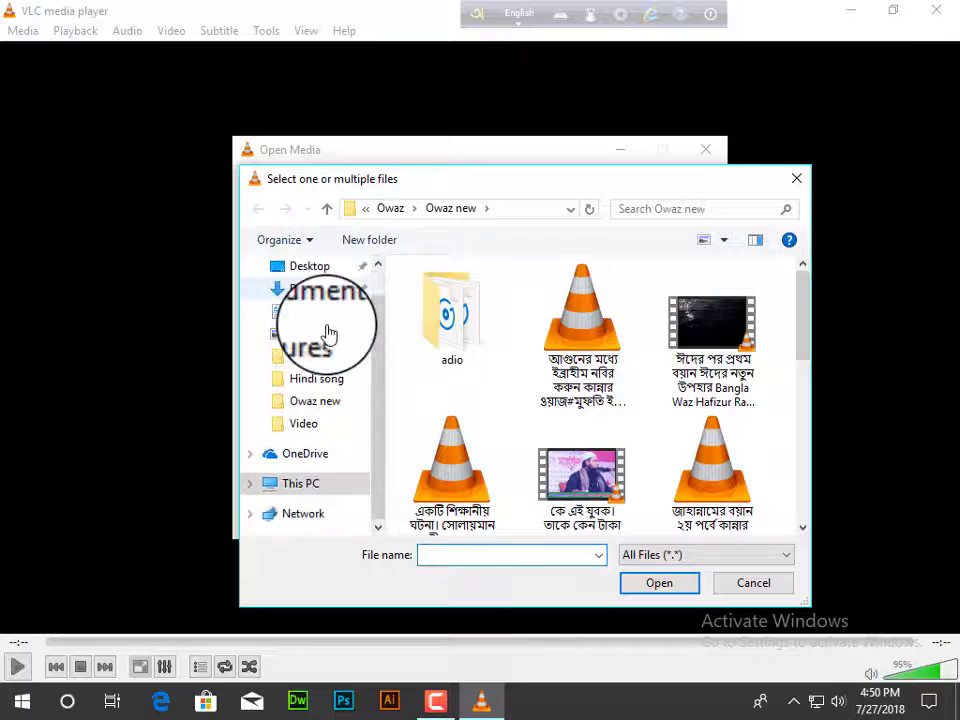
click(292, 485)
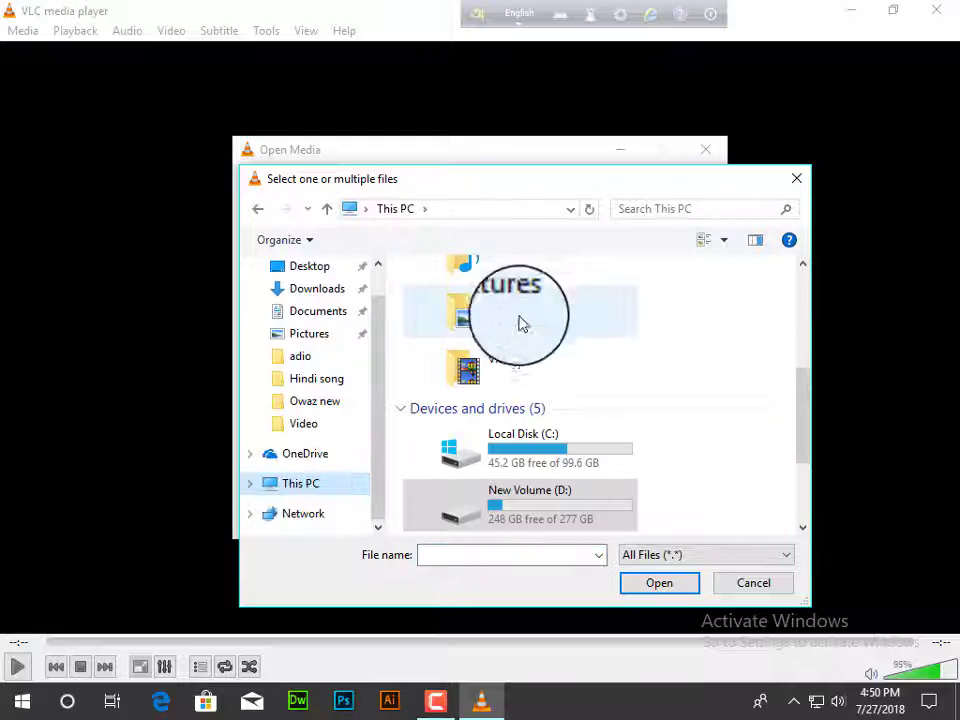
scroll(502, 388, down, 2)
scroll(501, 388, up, 3)
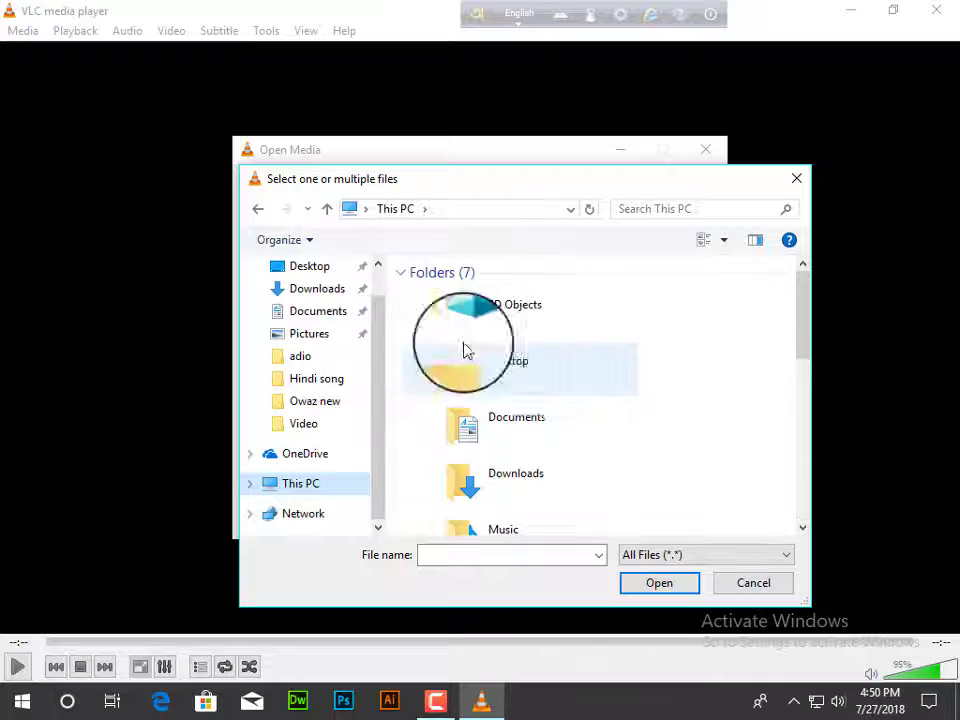
click(300, 267)
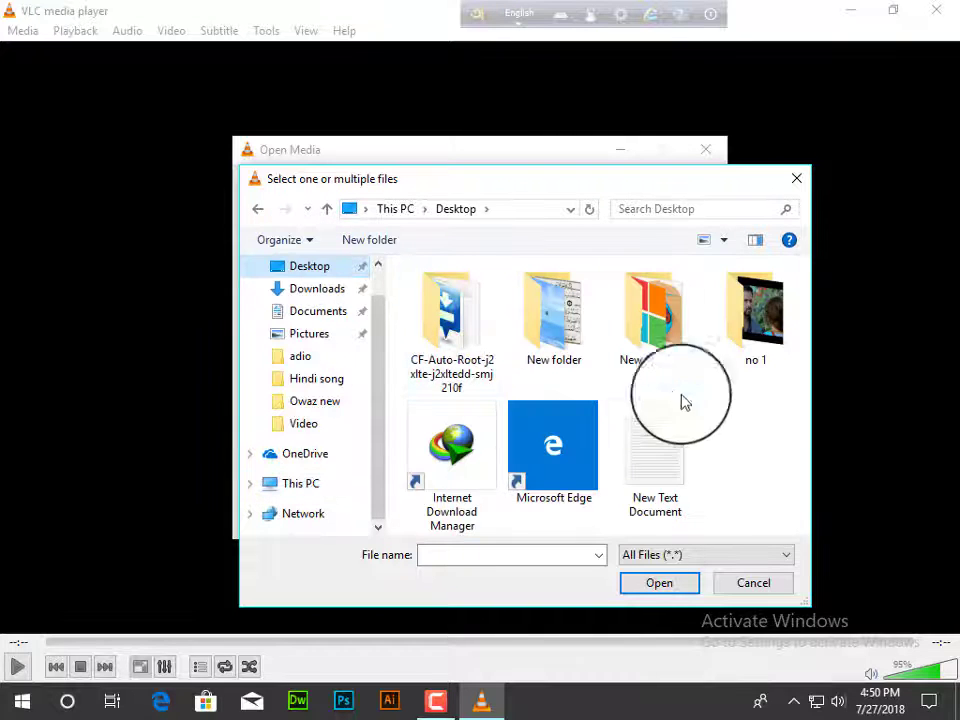
double_click(763, 339)
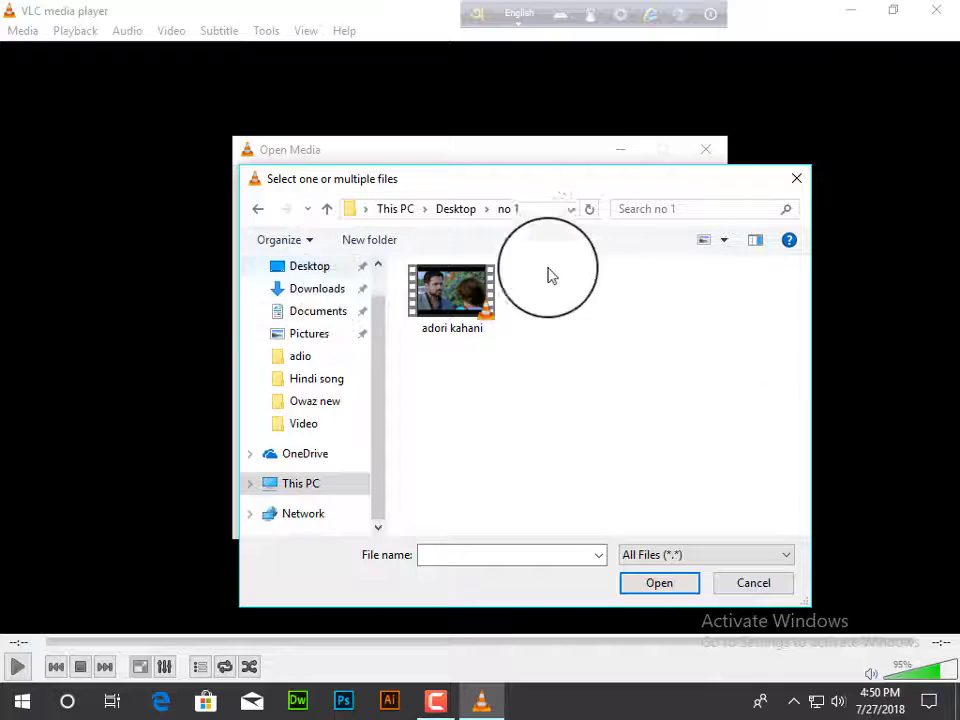
right_click(456, 308)
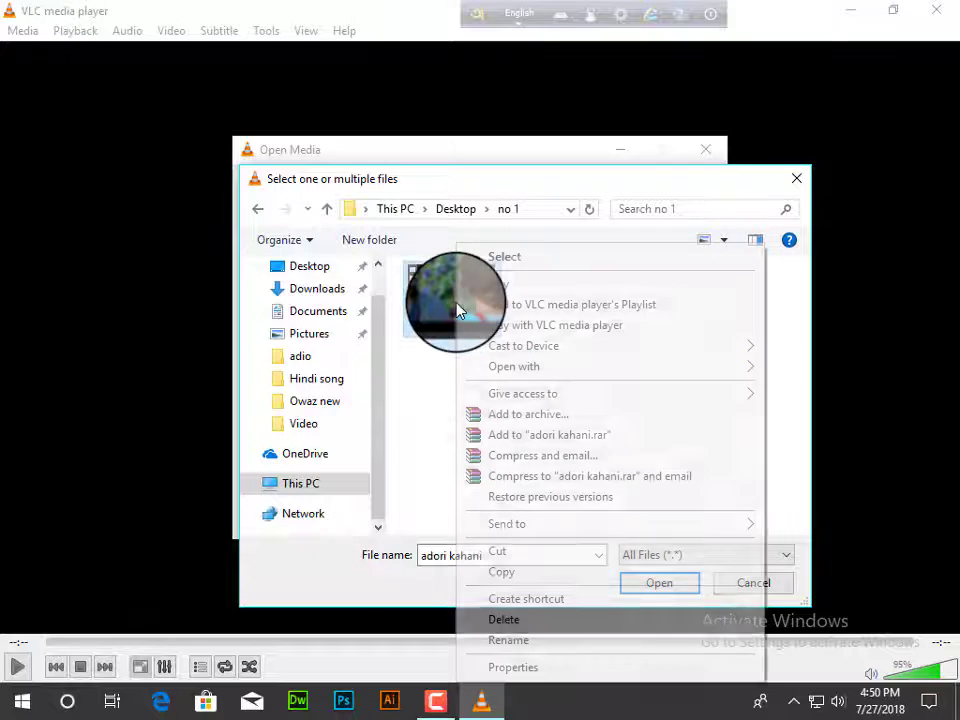
click(505, 262)
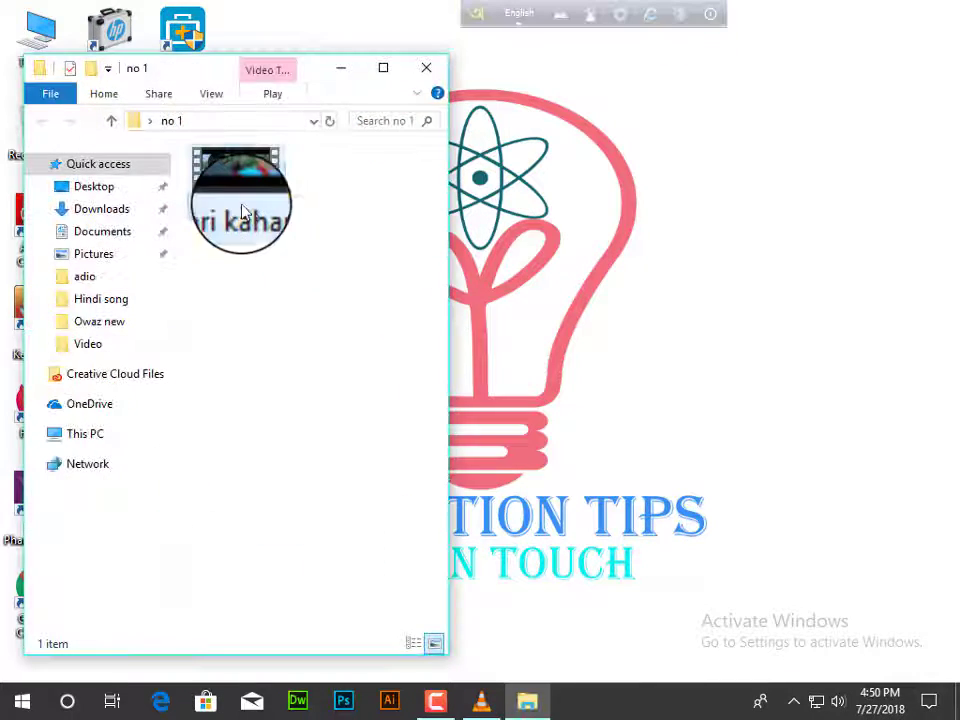
Step: Preview the adori kahani video from the no 1 folder in the media player, and close both the player and the folder window
right_click(242, 214)
click(292, 222)
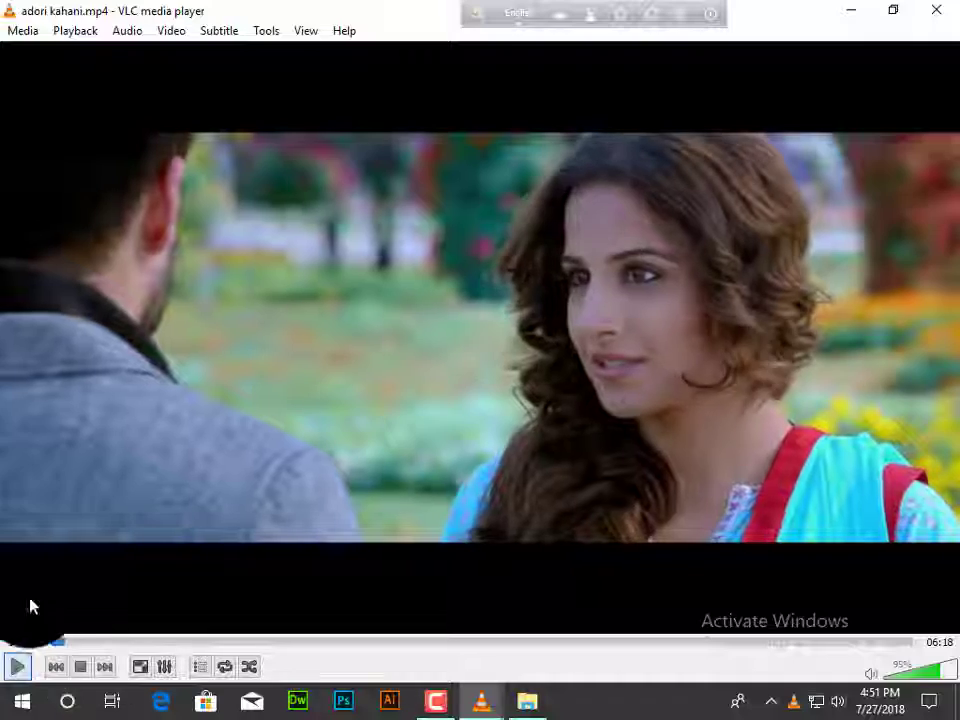
click(953, 12)
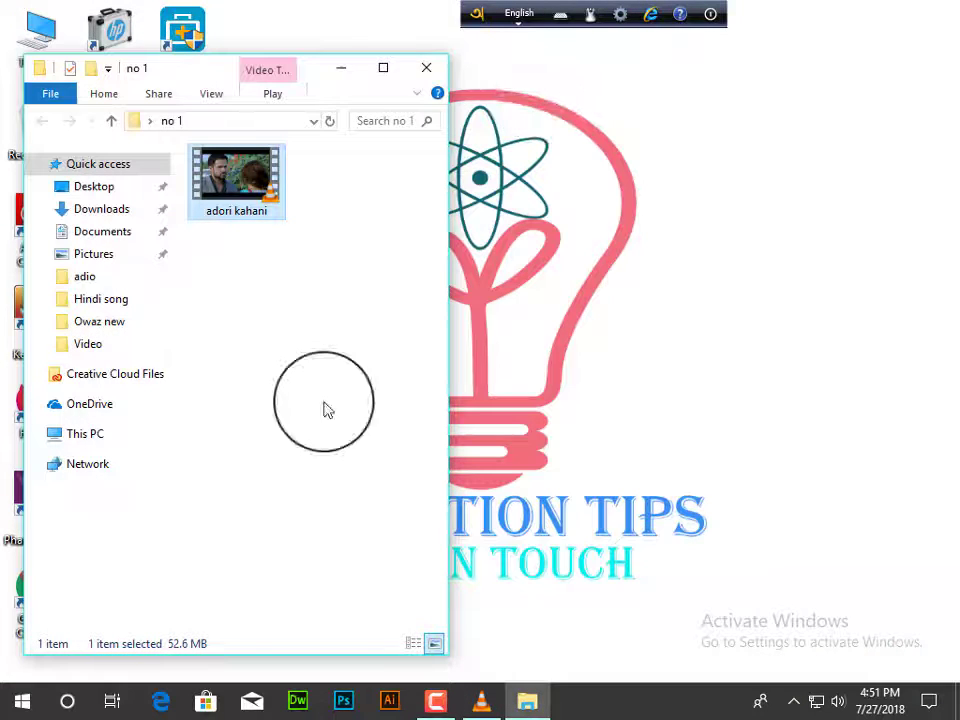
click(428, 82)
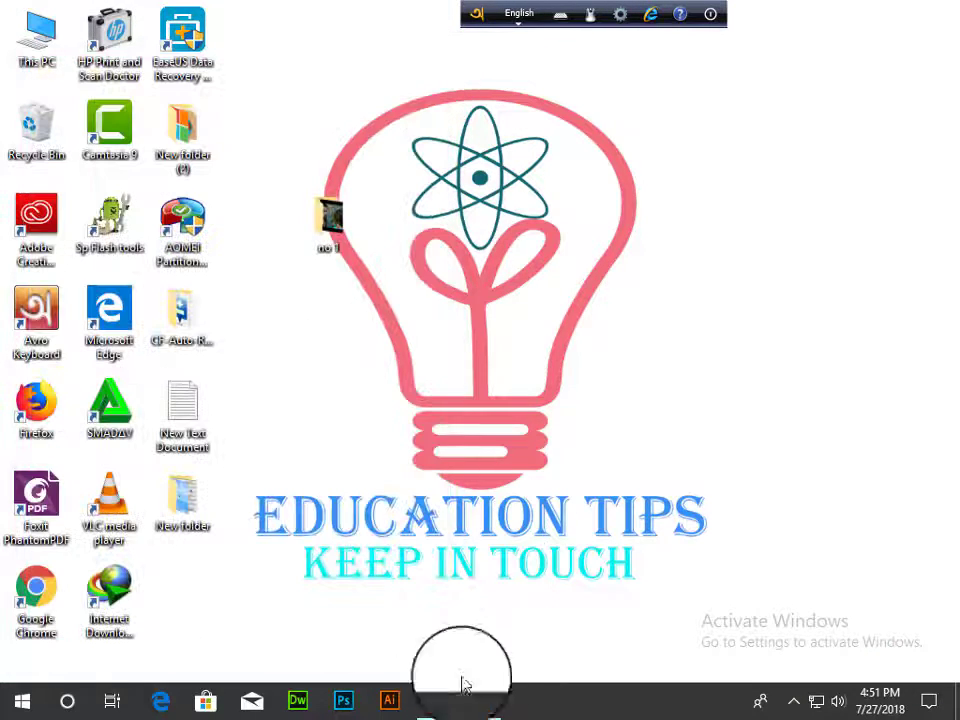
Step: Switch to VLC media player and open its Convert / Save media selection dialog
click(481, 702)
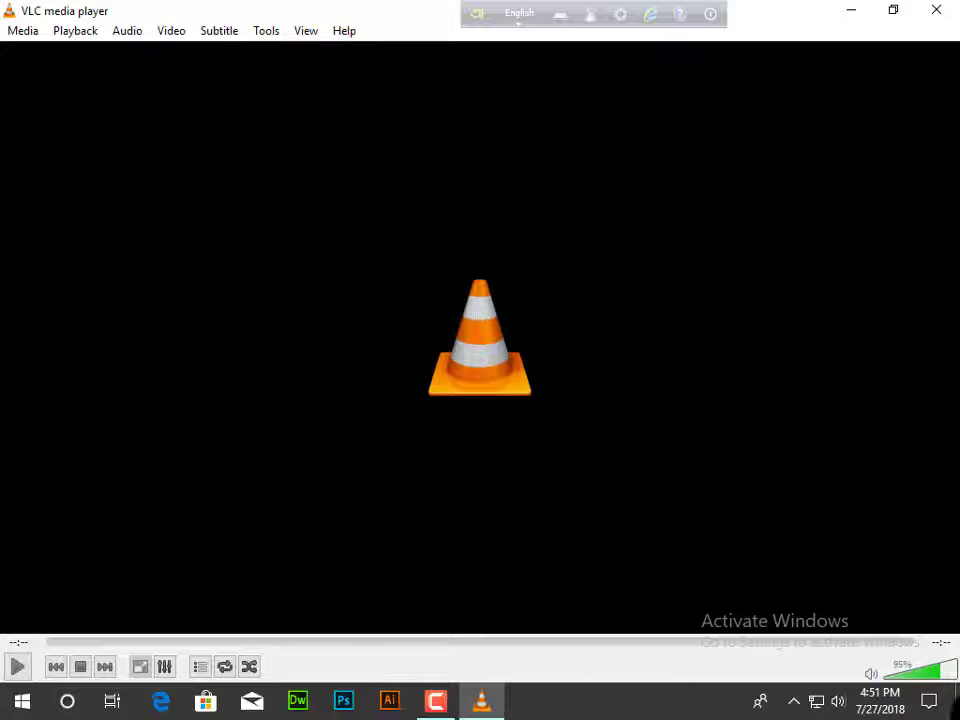
key(ctrl+r)
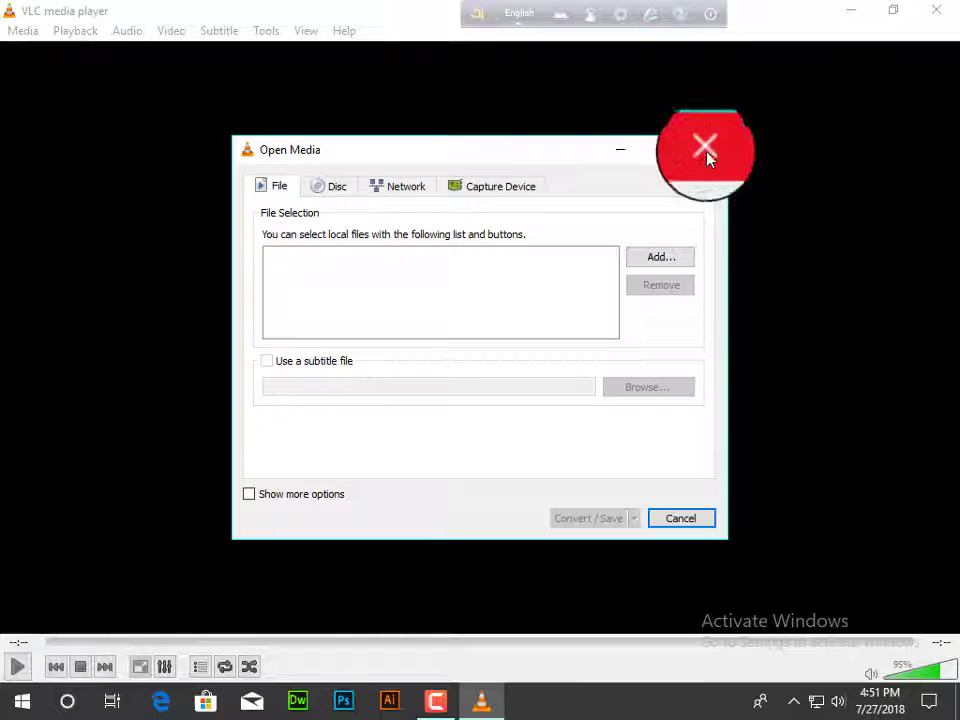
click(716, 150)
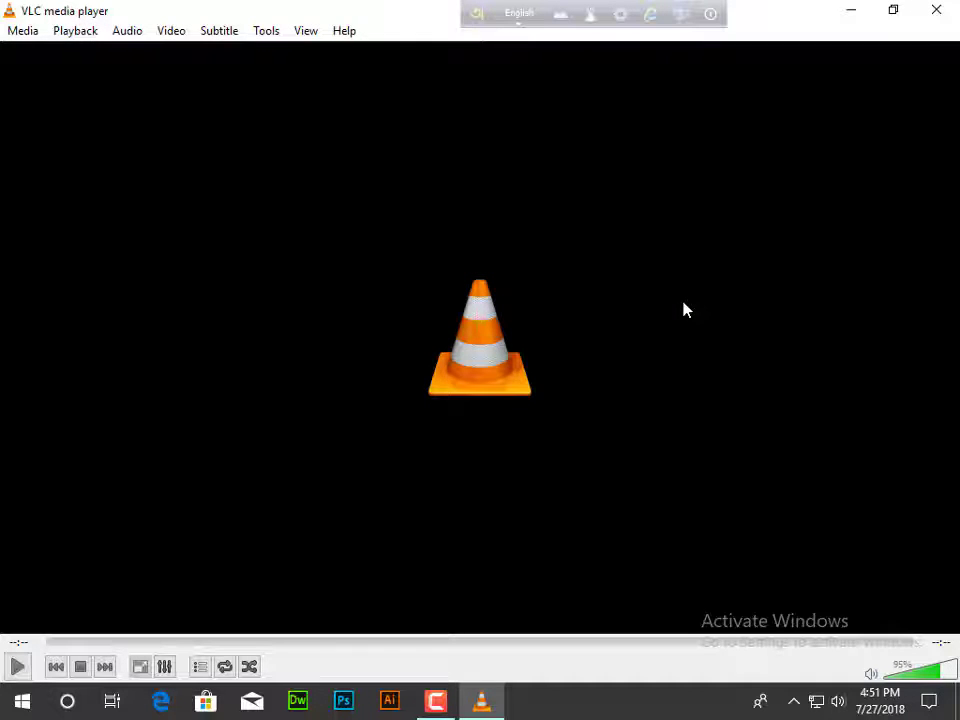
key(ctrl+r)
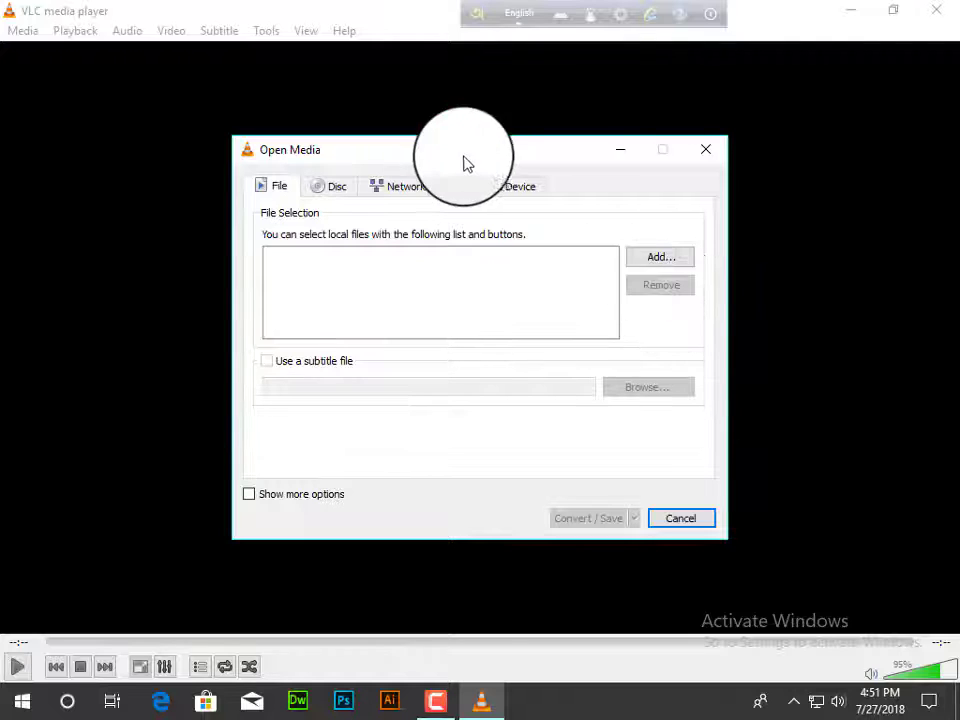
Step: Add the adori kahani video from the Desktop's no 1 folder to the list of files to convert
click(667, 265)
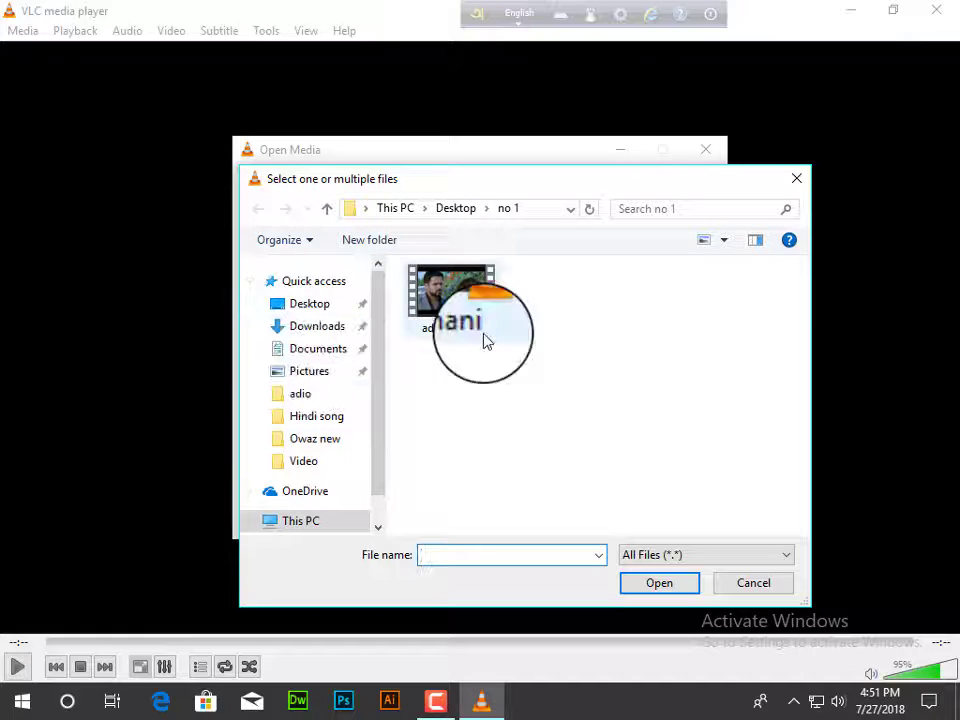
click(440, 292)
right_click(437, 288)
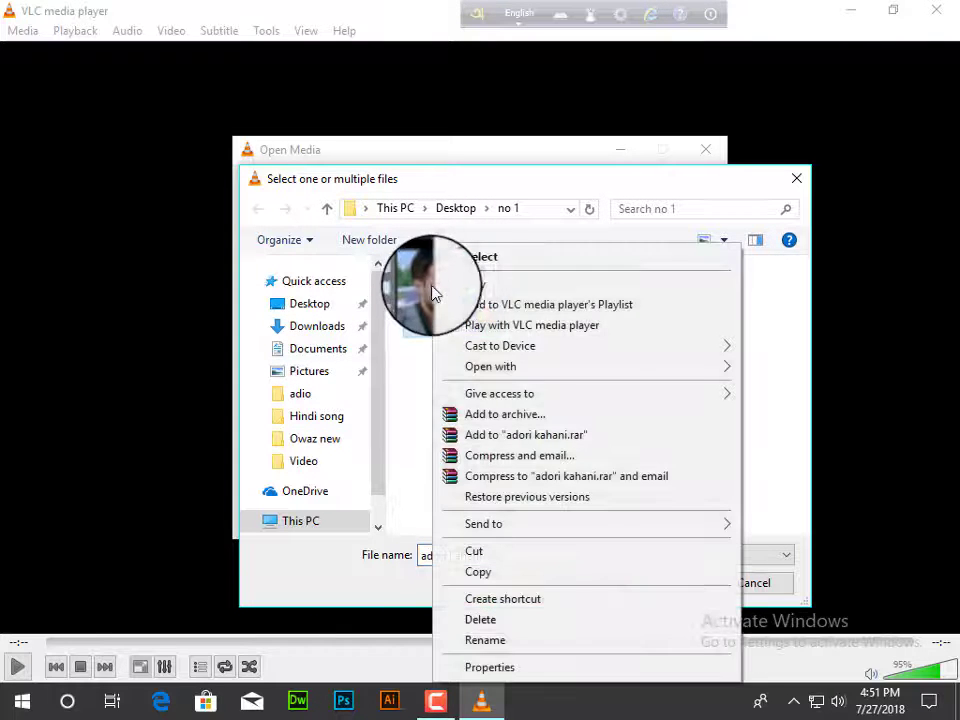
click(484, 262)
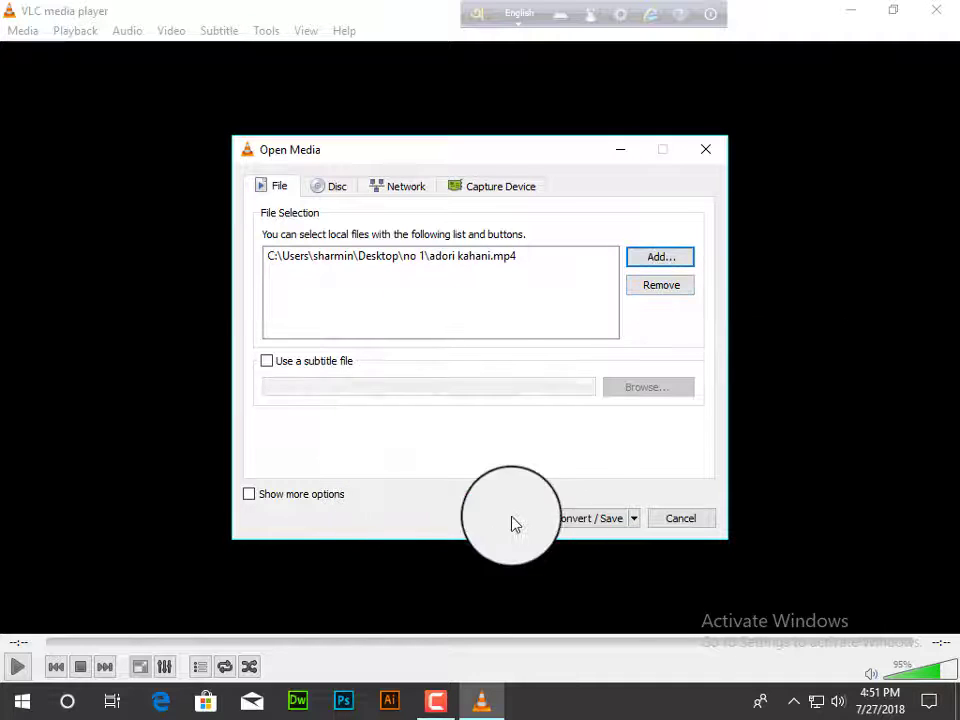
Step: Proceed to the conversion settings for the adori kahani video and choose the Audio - MP3 profile
click(610, 524)
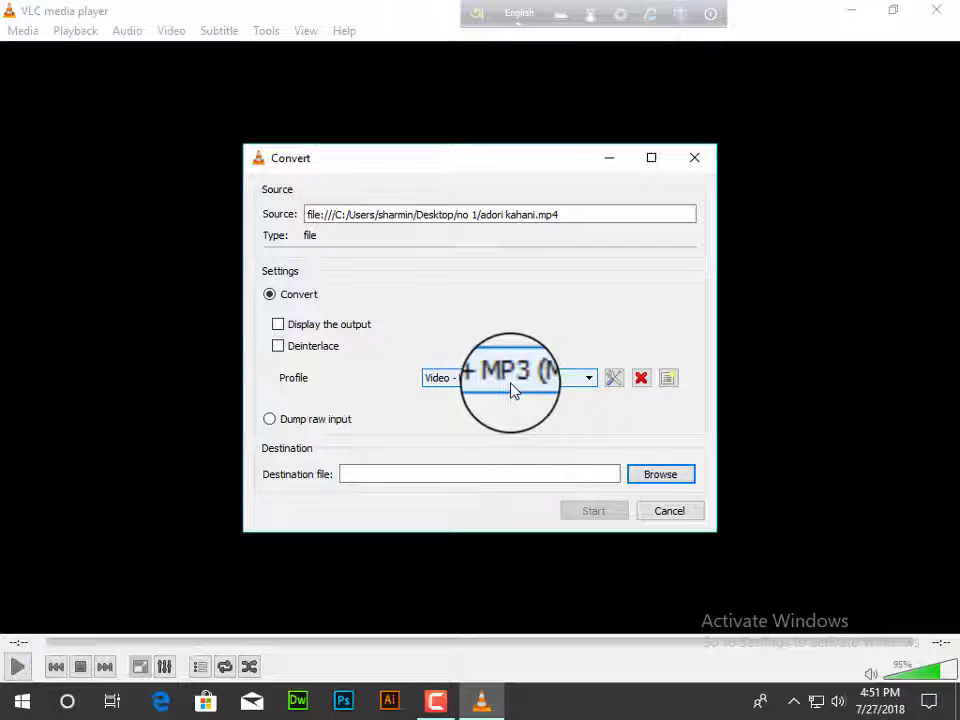
click(590, 380)
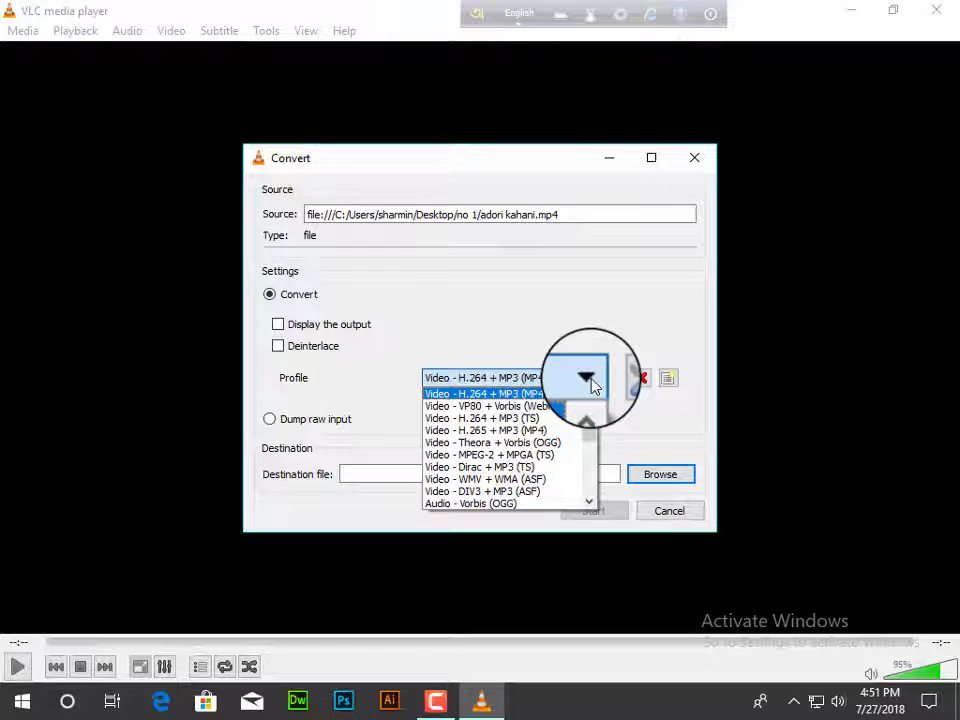
scroll(439, 454, down, 1)
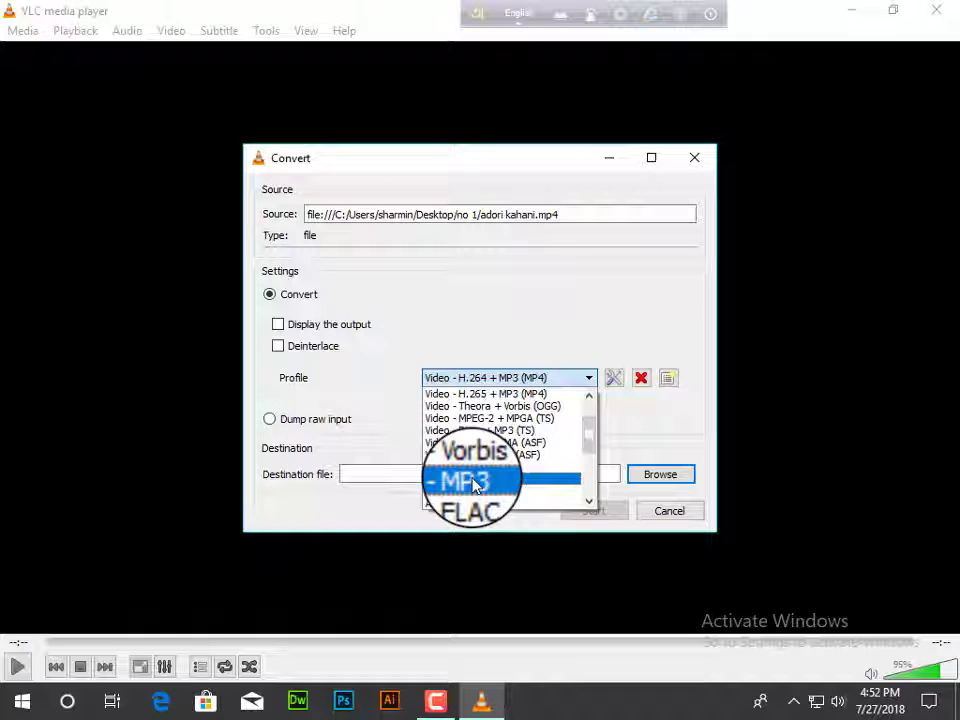
click(474, 484)
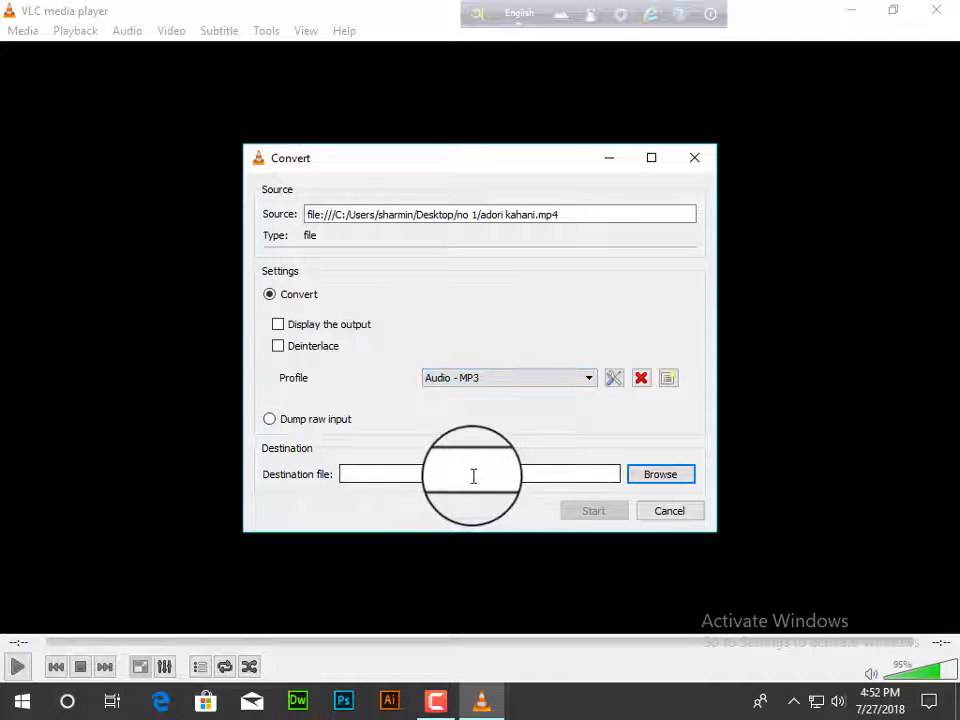
Step: Set the destination file to no2 in MP3 format inside the Desktop's no 1 folder
click(667, 482)
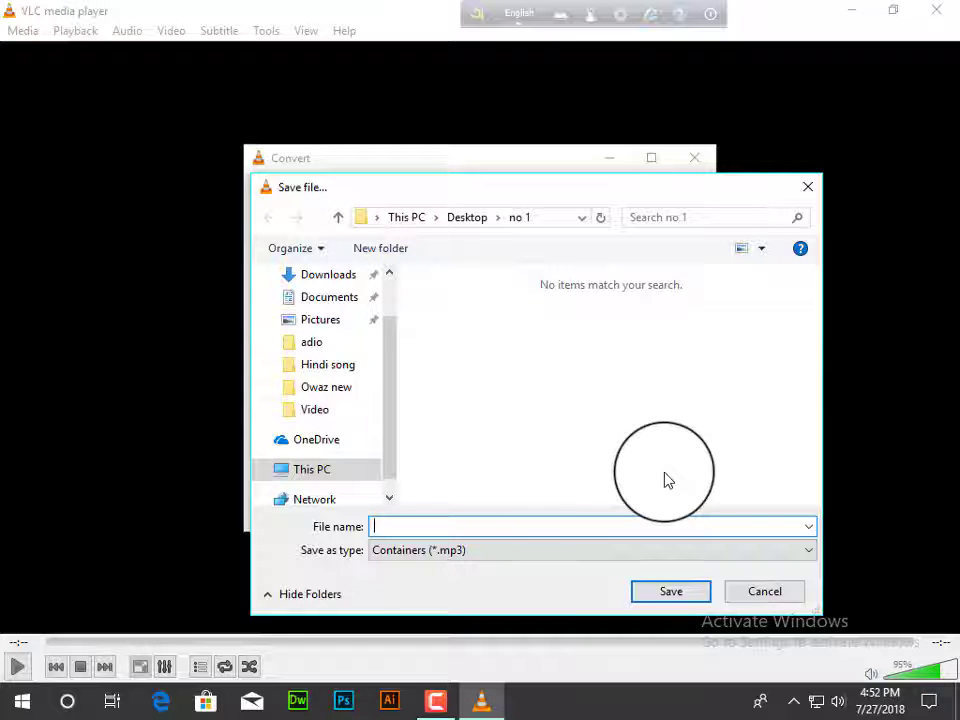
scroll(360, 395, up, 2)
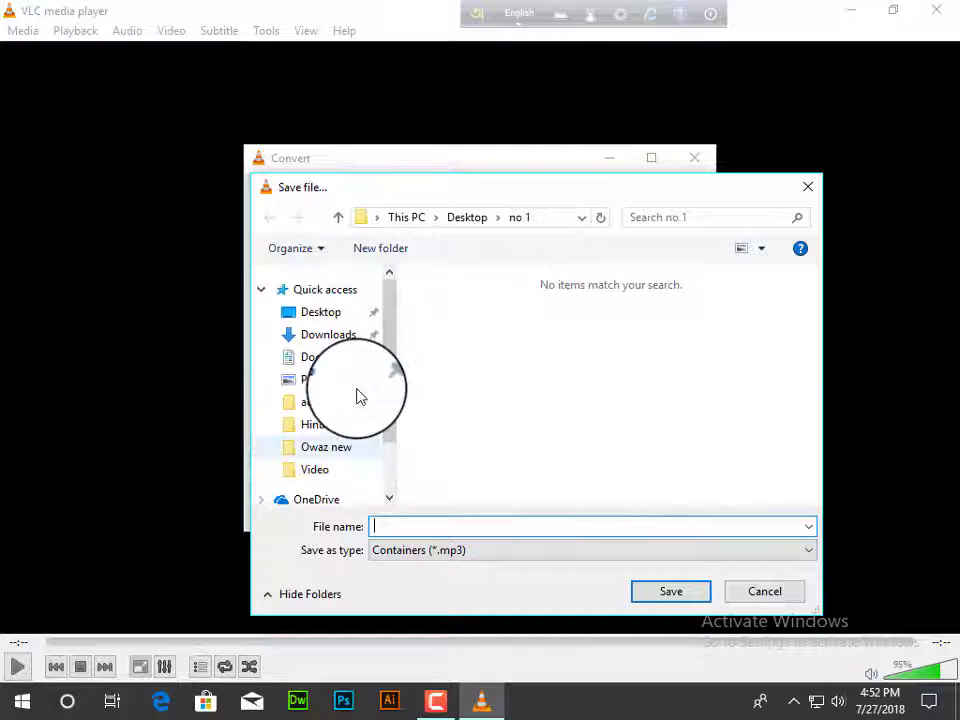
click(340, 328)
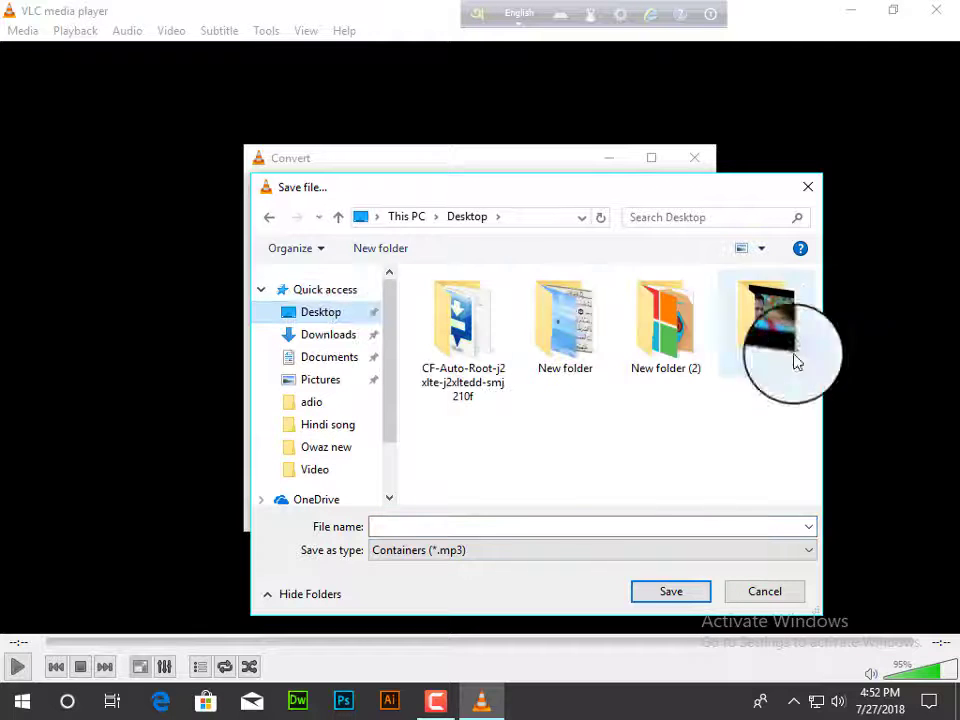
double_click(770, 340)
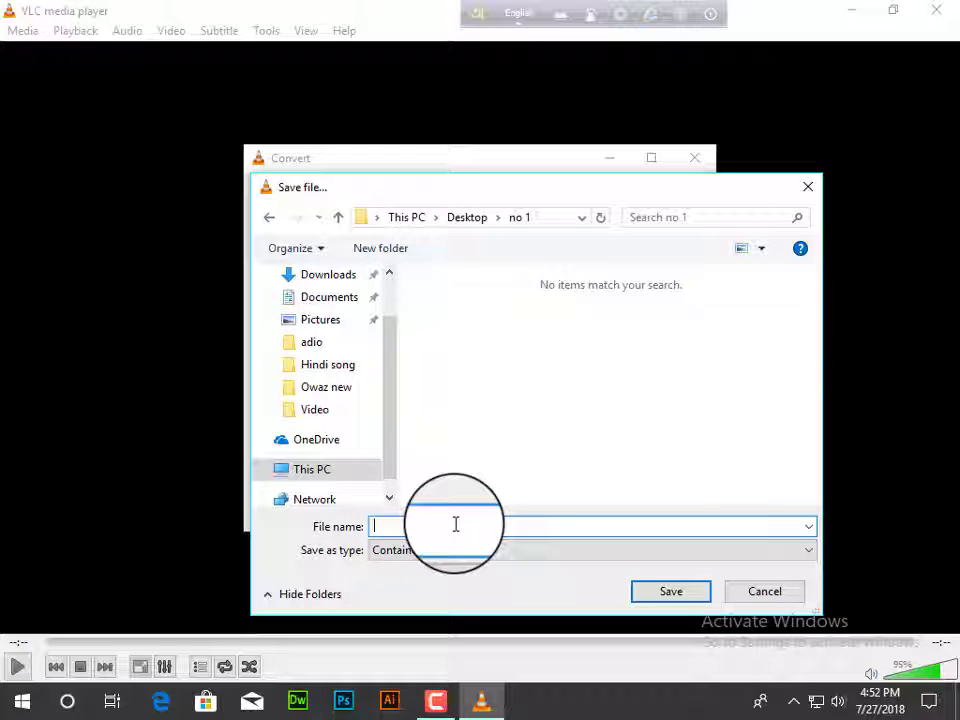
text(o2)
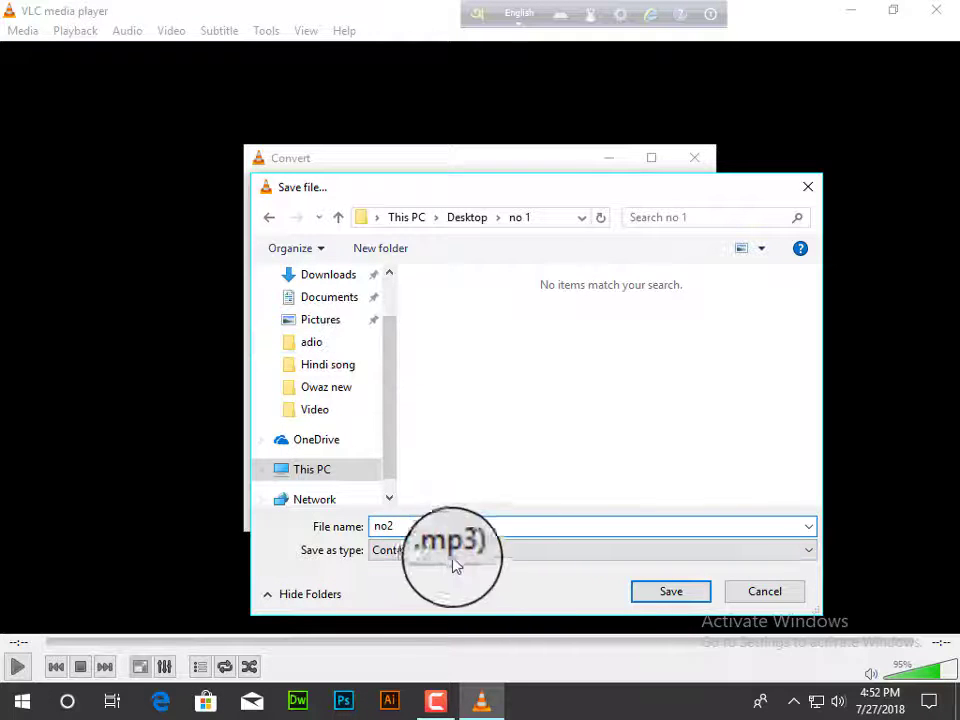
click(684, 595)
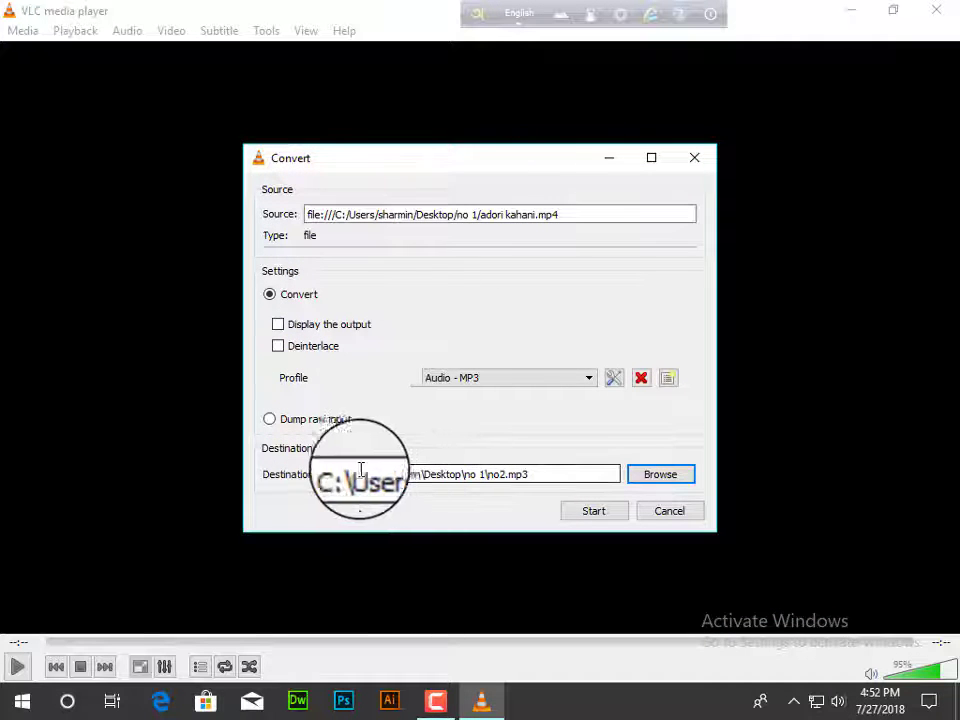
Step: Start the conversion to MP3, and close VLC media player once it has finished
click(588, 522)
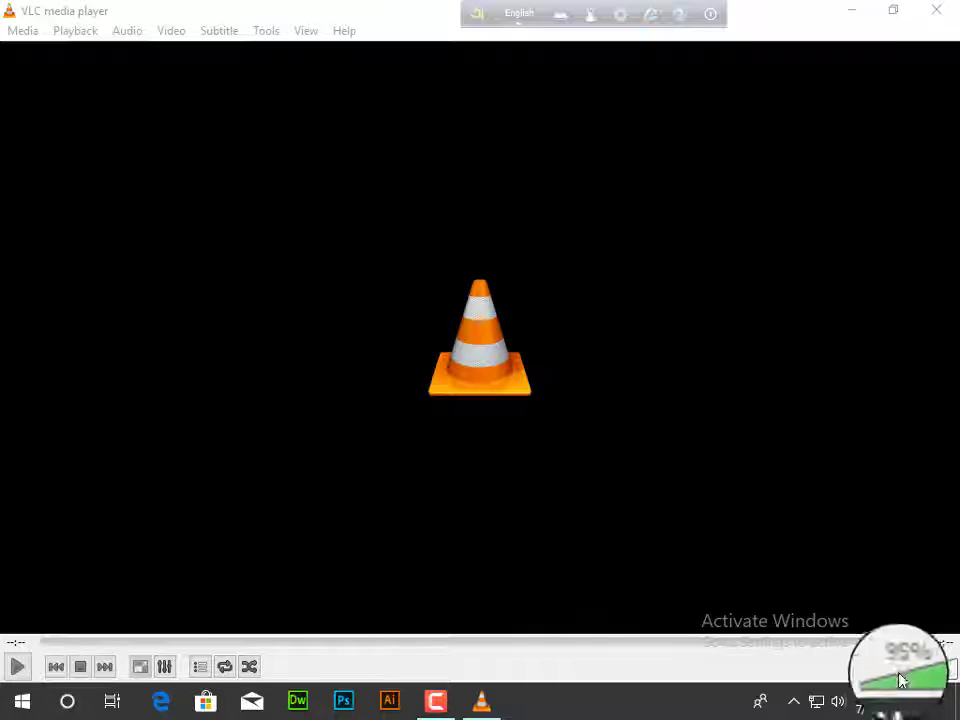
click(944, 14)
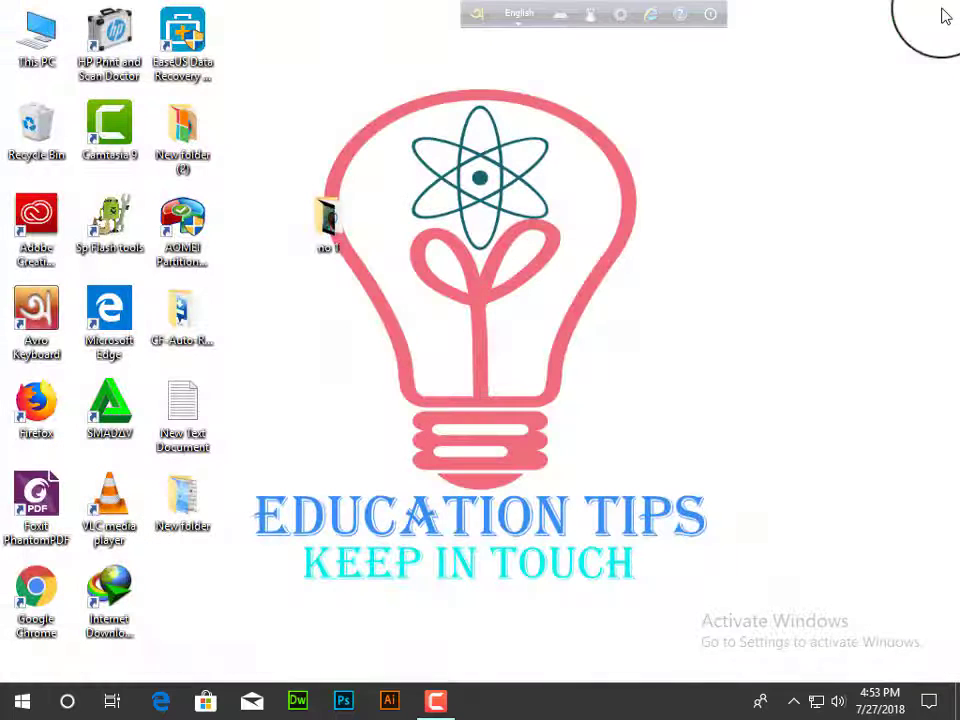
Step: Refresh the desktop and move the no 1 folder to the empty area right of the wallpaper's light bulb
right_click(417, 122)
right_click(480, 190)
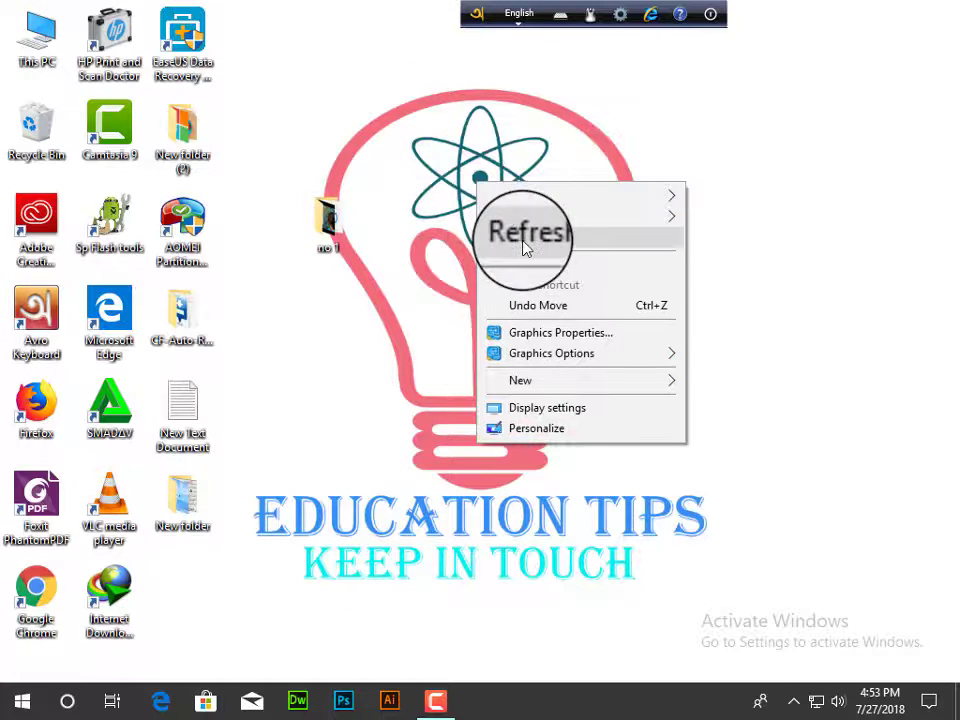
click(315, 218)
drag(613, 253, 664, 300)
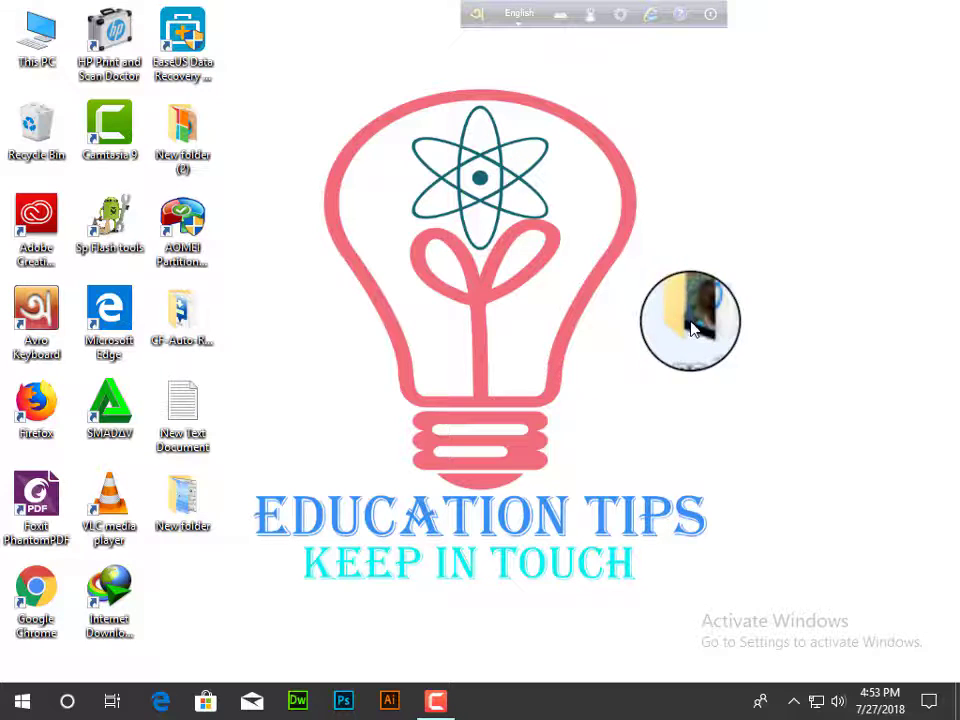
Step: Open the no 1 folder in a maximized window with large thumbnails and check the converted no2 file's type and length
double_click(682, 322)
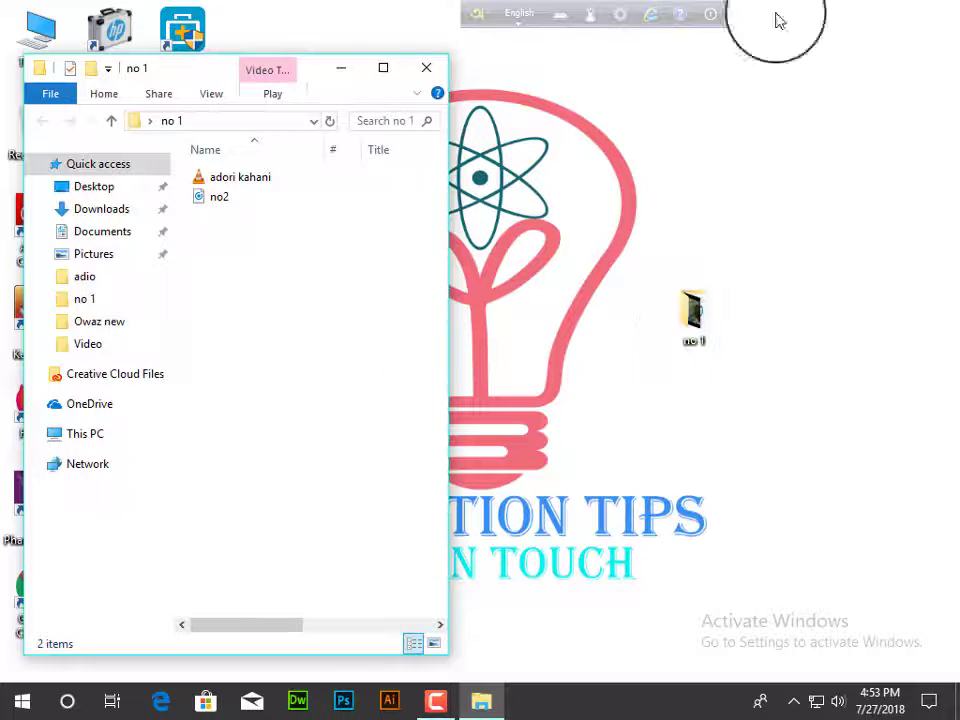
click(385, 68)
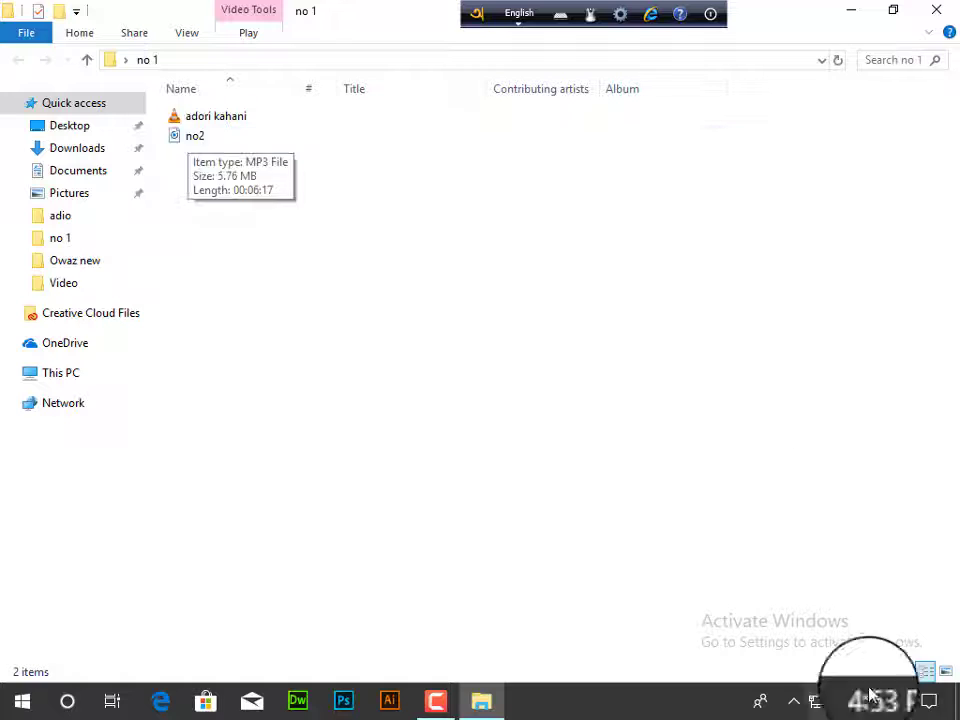
click(945, 671)
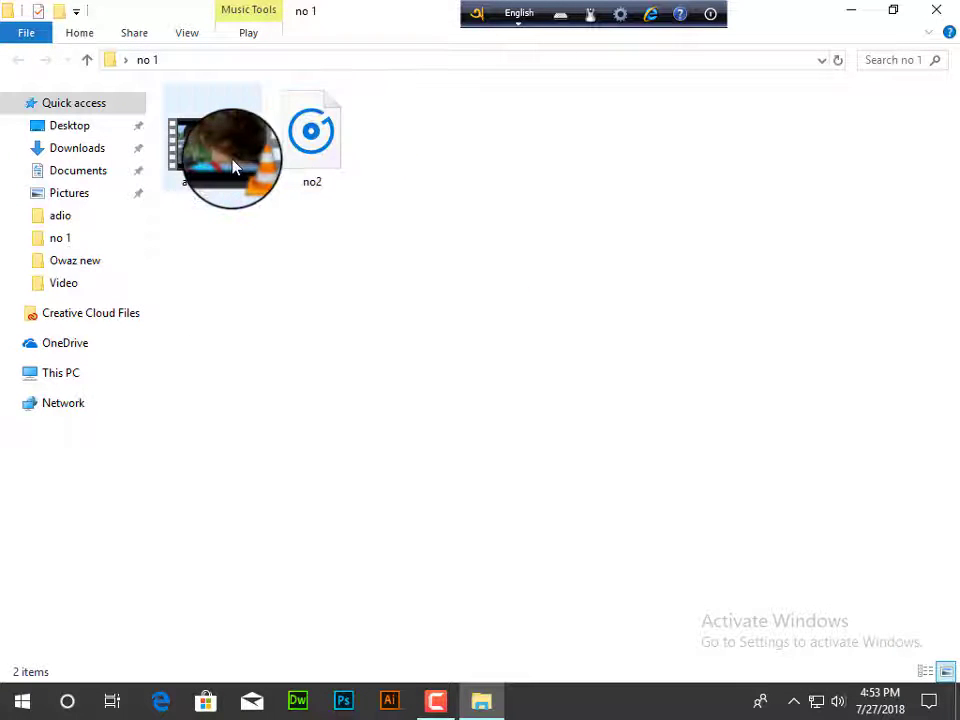
click(316, 150)
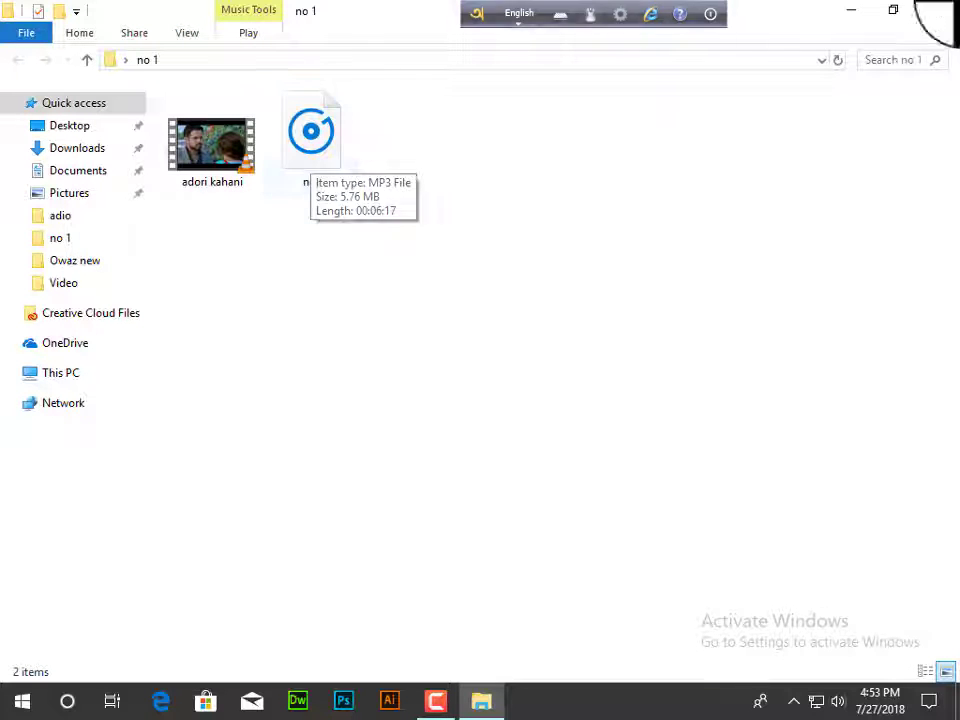
Step: Close the no 1 folder window and refresh the desktop
key(alt+F4)
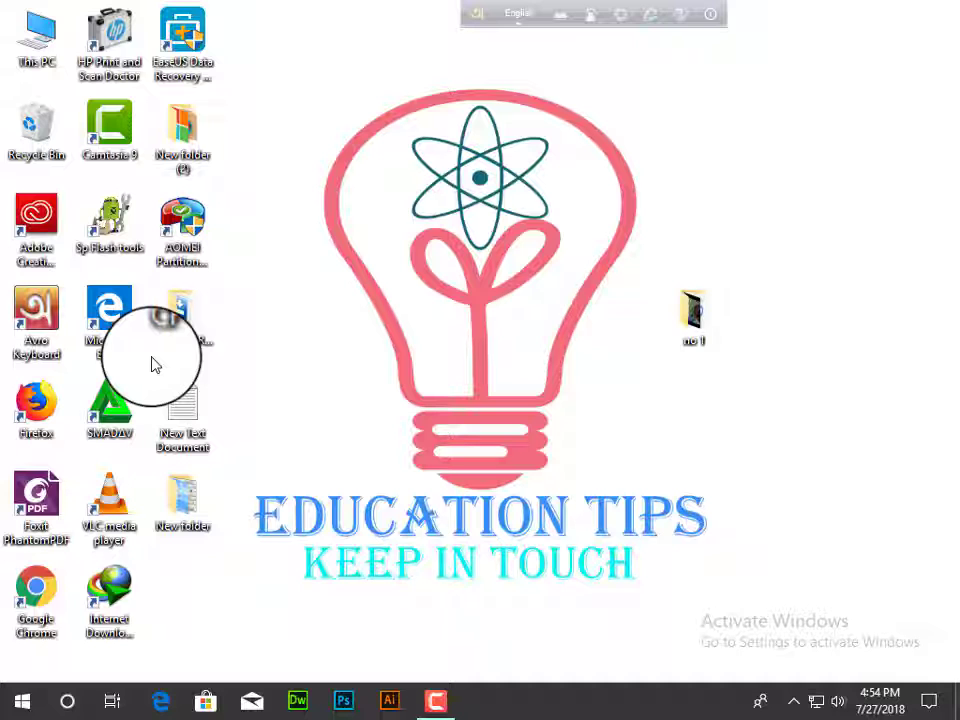
right_click(313, 133)
click(362, 195)
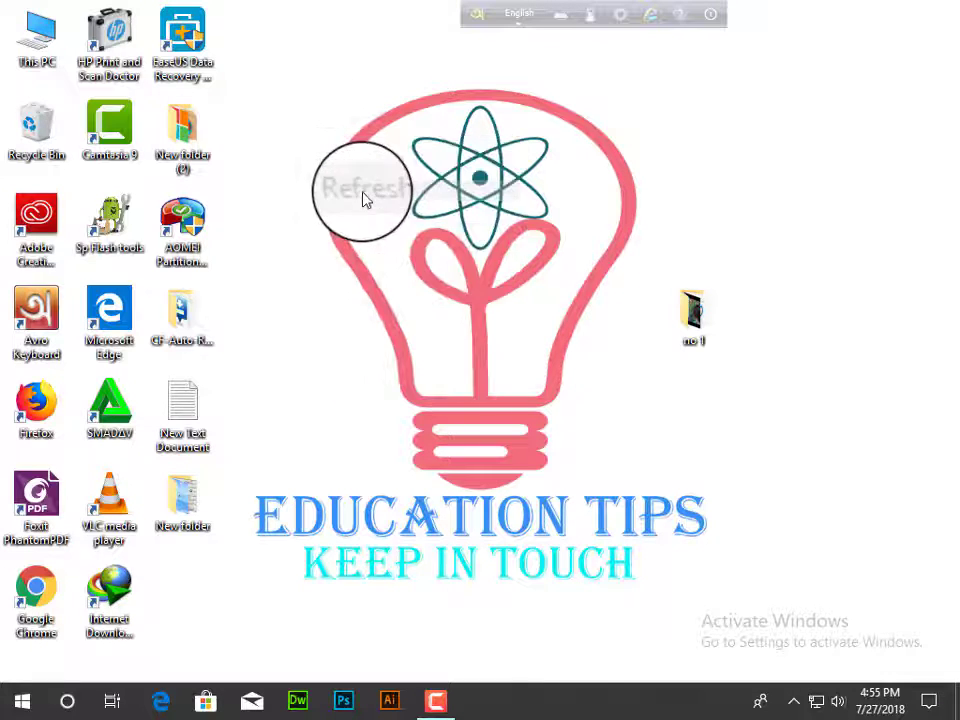